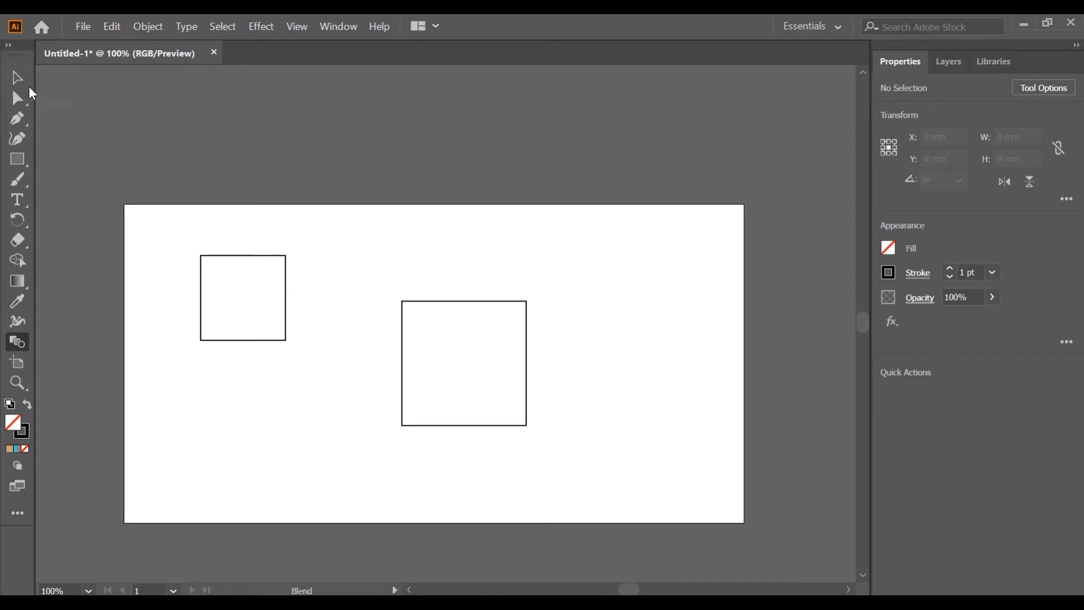
click(17, 77)
drag(183, 223, 590, 419)
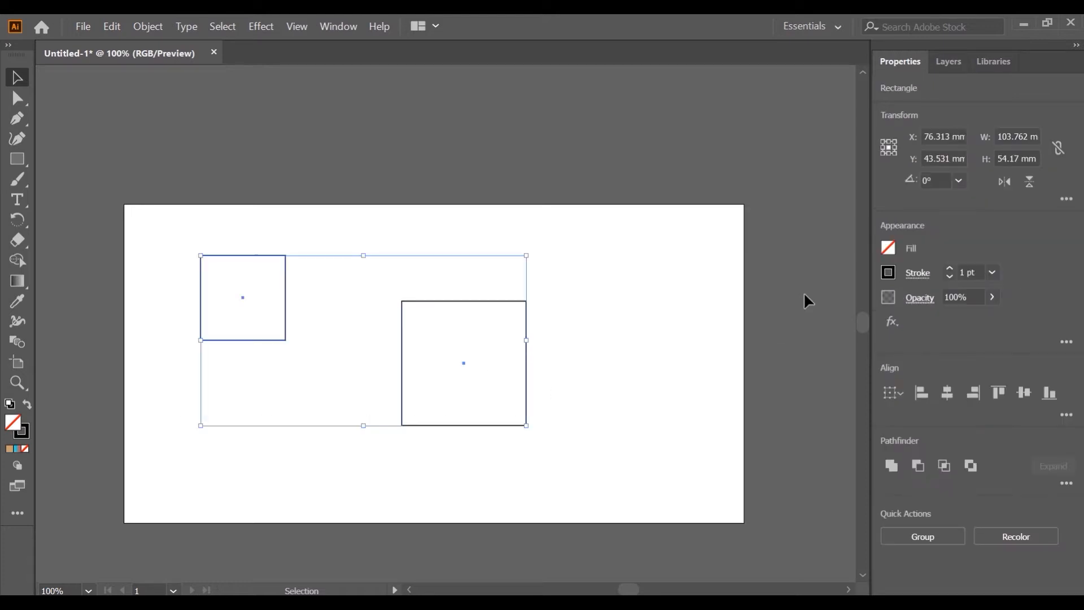
click(203, 214)
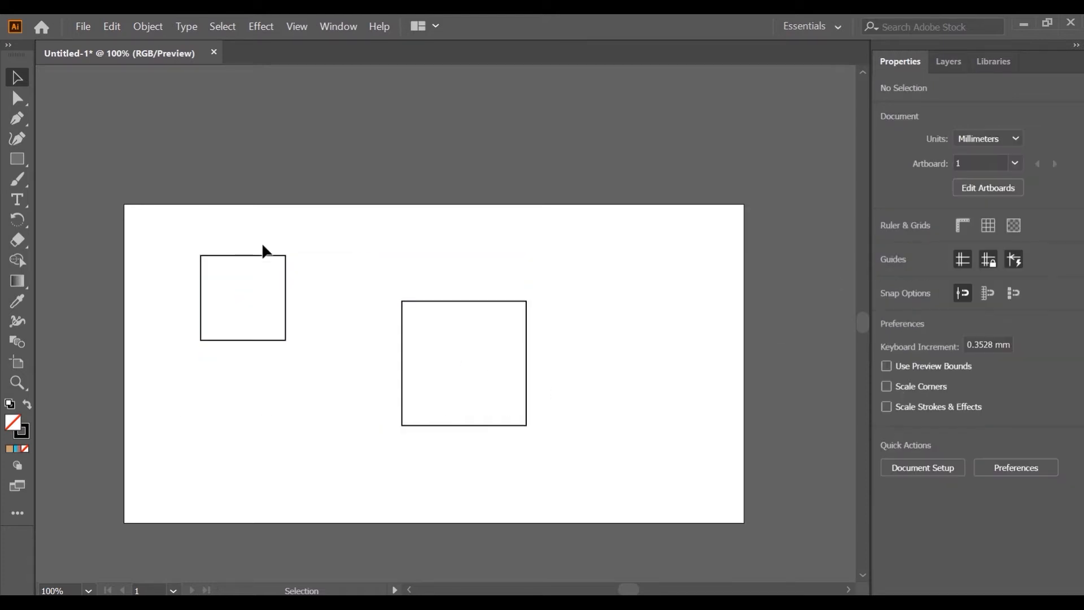
Step: Try blending the two squares from their facing edges with the Blend tool, and undo the blend
click(24, 344)
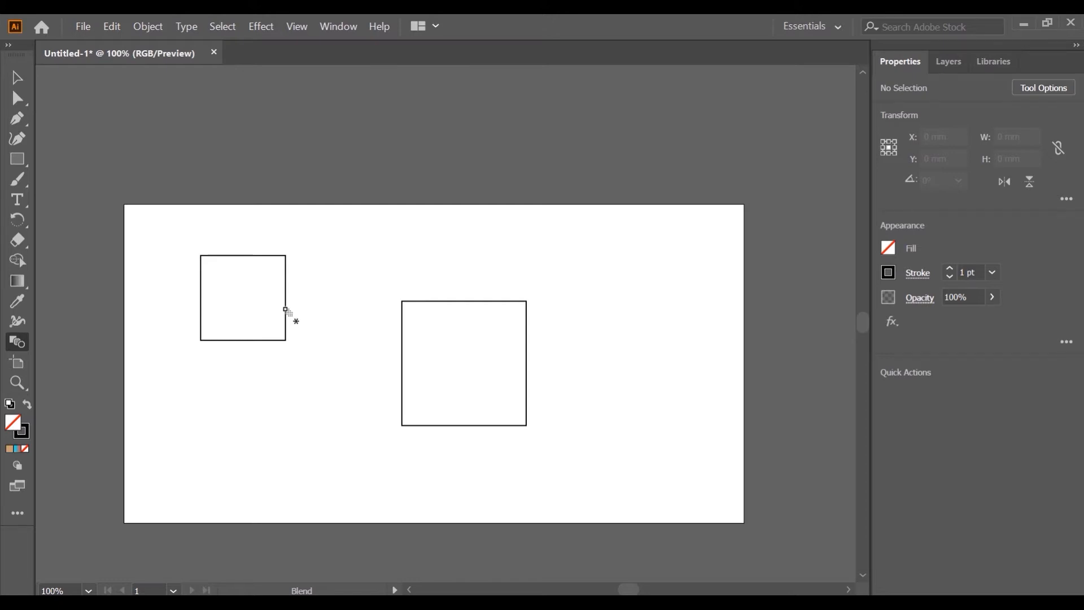
click(403, 364)
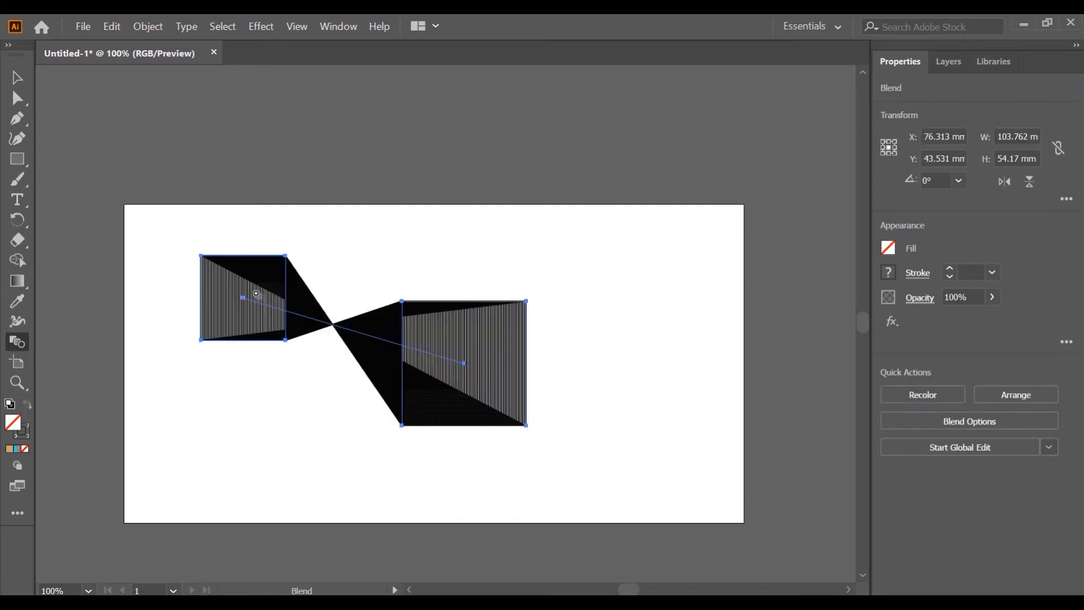
click(17, 77)
click(560, 275)
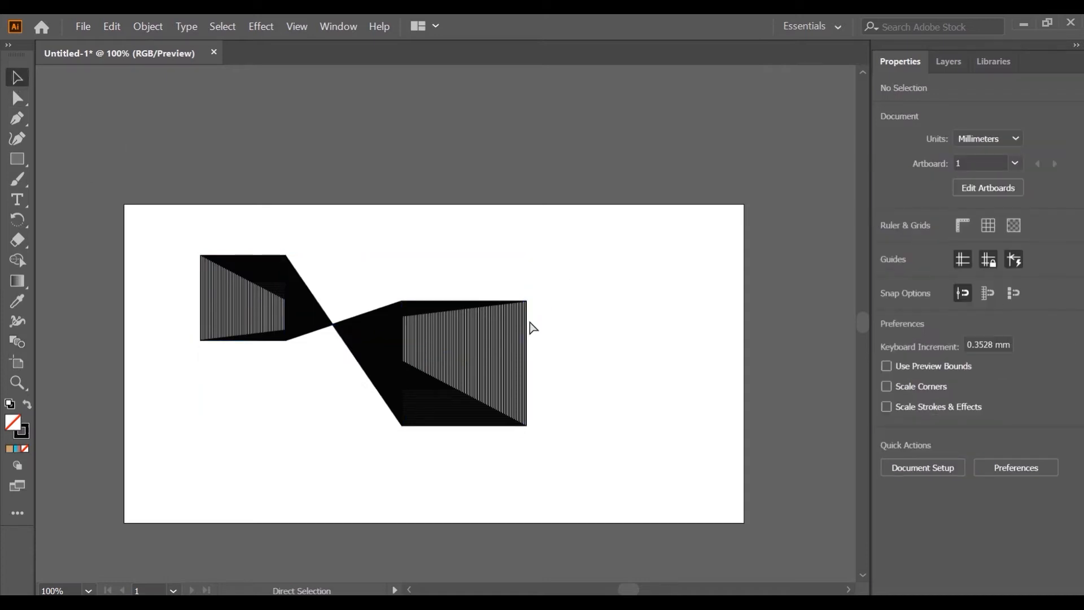
key(ctrl+z)
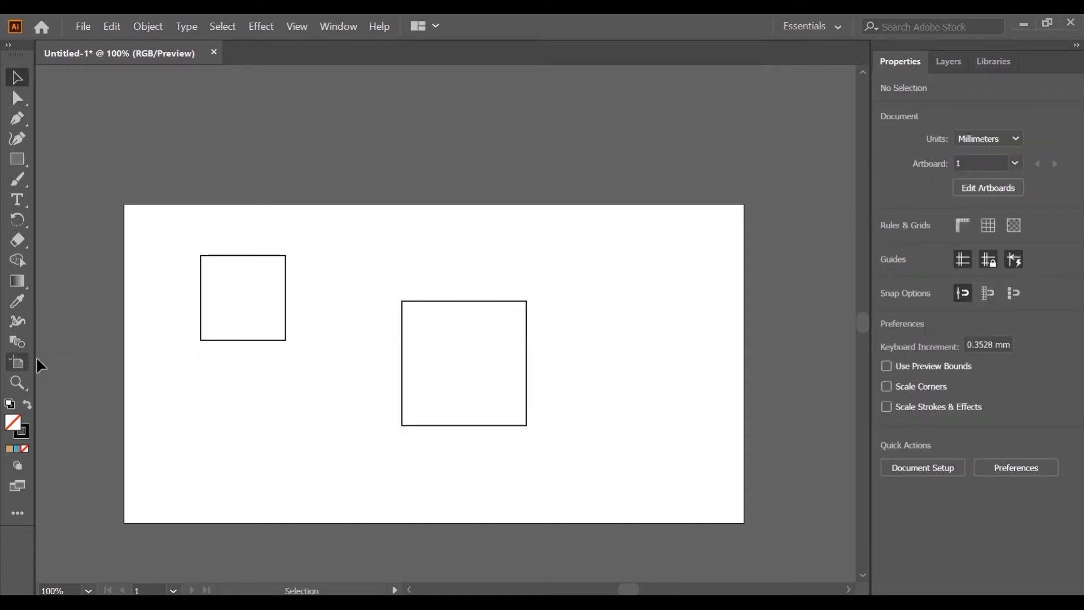
Step: Blend the small square into the large one, attaching the blend at the large square's far vertical edge
click(21, 344)
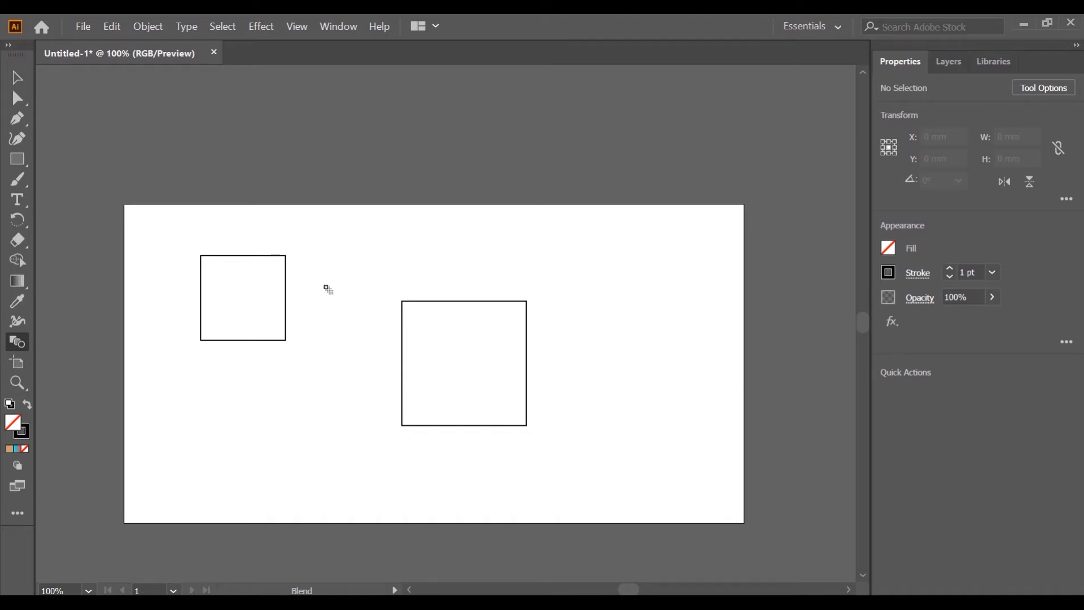
click(526, 360)
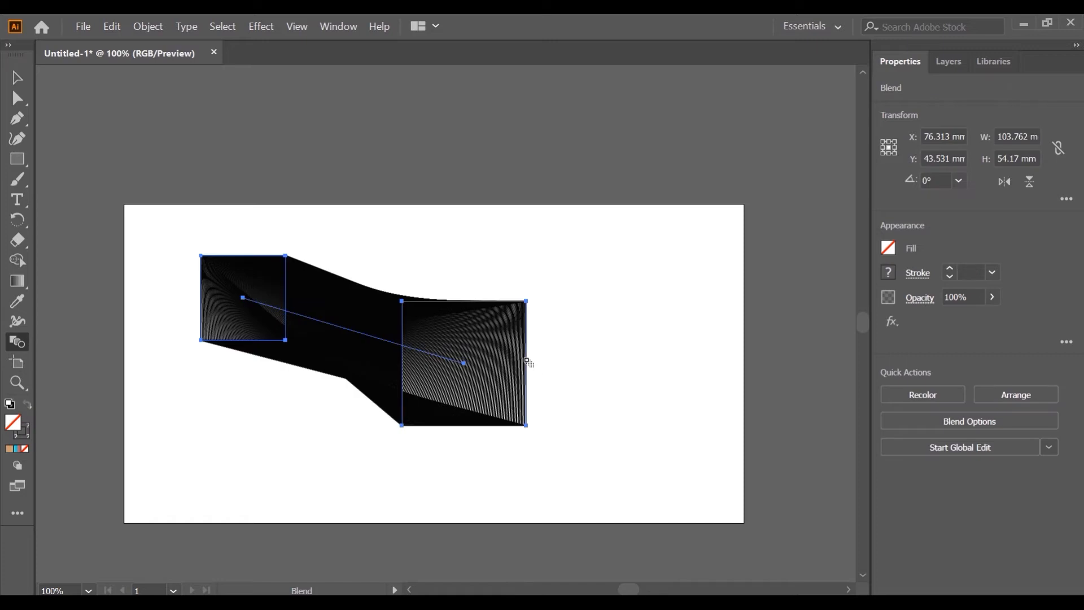
key(v)
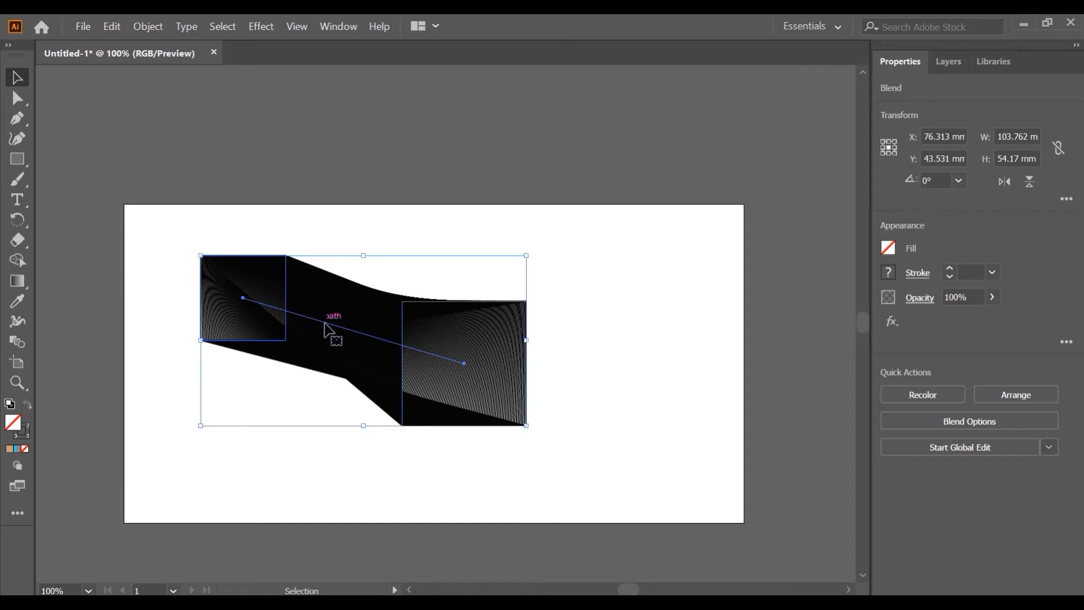
Step: Set the squares' blend spacing to 50 specified steps with preview on, and move the blend over the artboard's upper-right edge
click(149, 27)
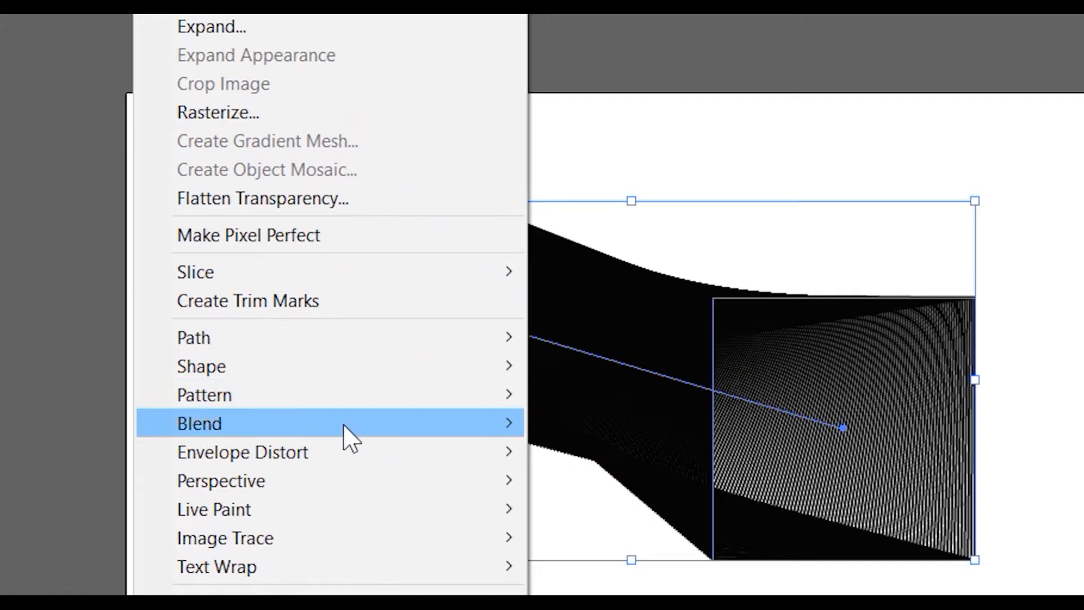
mouse_move(227, 361)
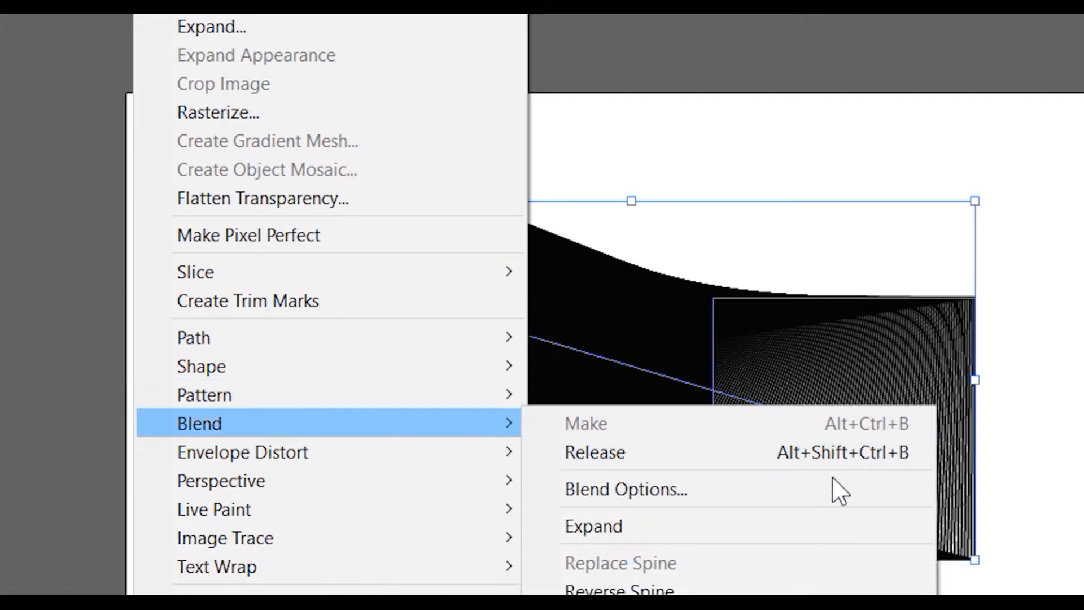
click(816, 497)
click(1002, 232)
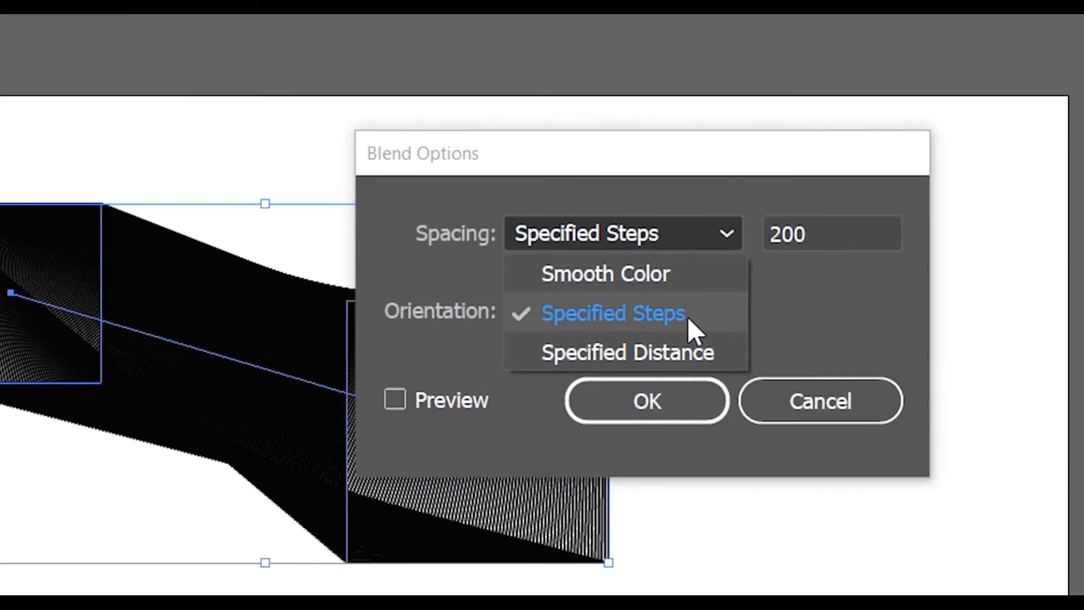
click(815, 230)
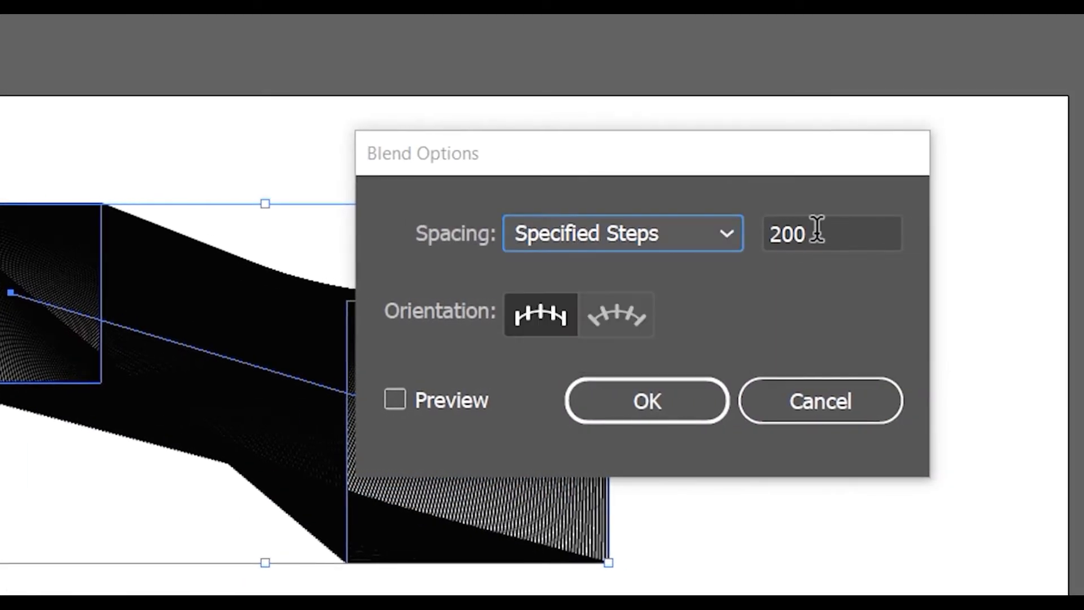
drag(815, 232, 769, 237)
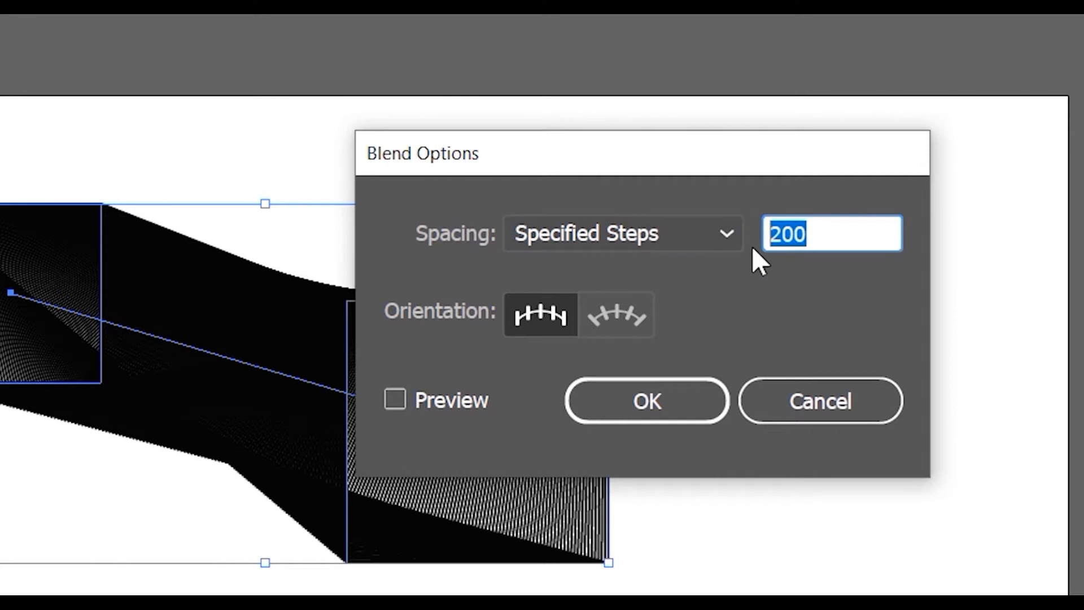
text(50)
click(394, 397)
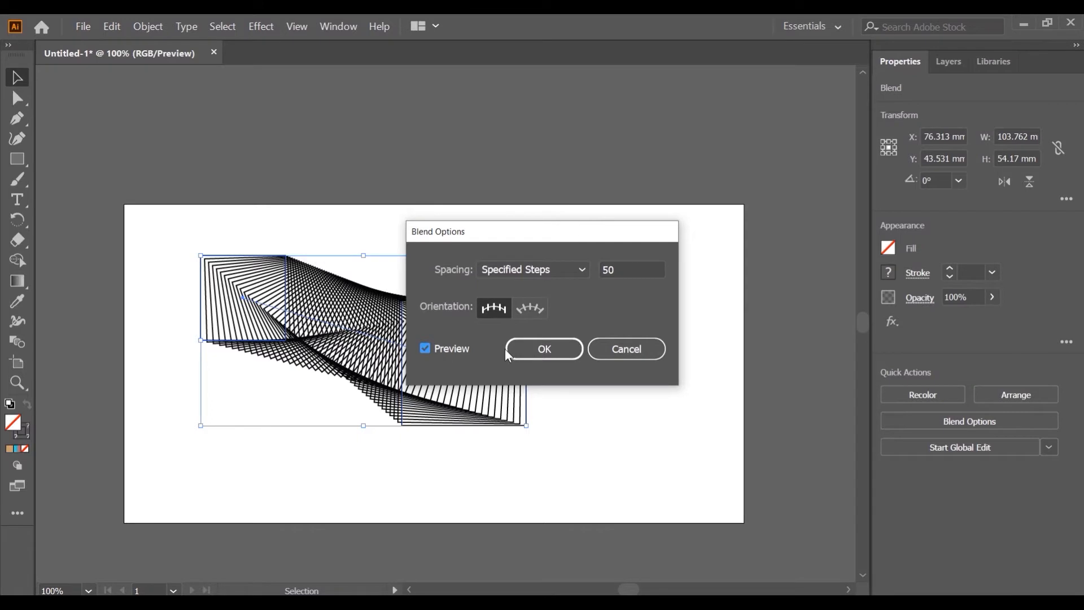
click(538, 349)
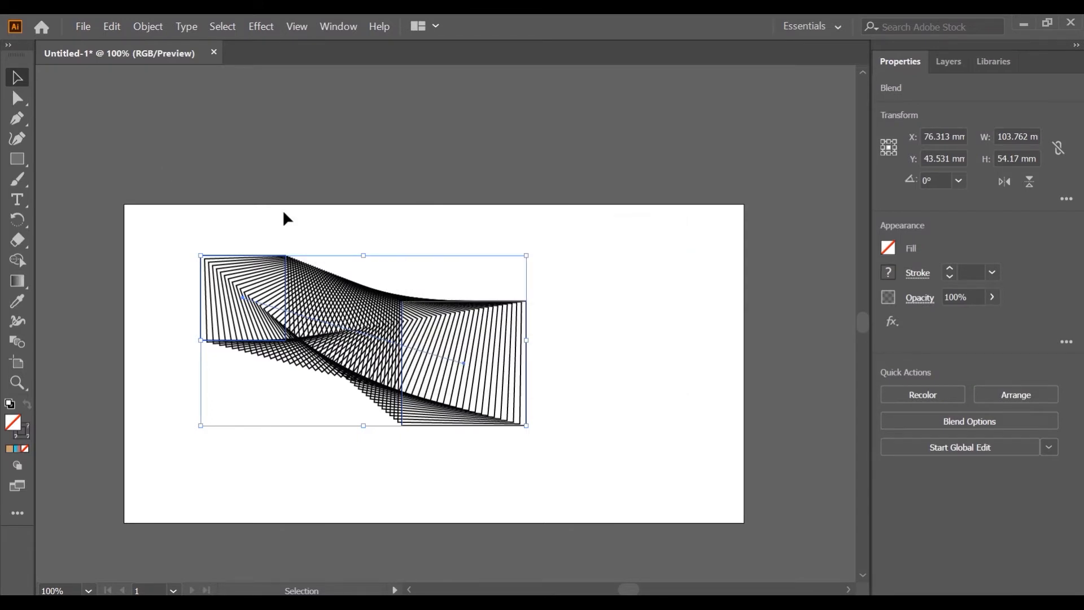
click(315, 207)
drag(368, 325, 611, 163)
Step: Draw a circle about 21 mm wide and, lower to its right, a square about 45 mm wide on the artboard
drag(28, 158, 62, 178)
drag(203, 274, 271, 341)
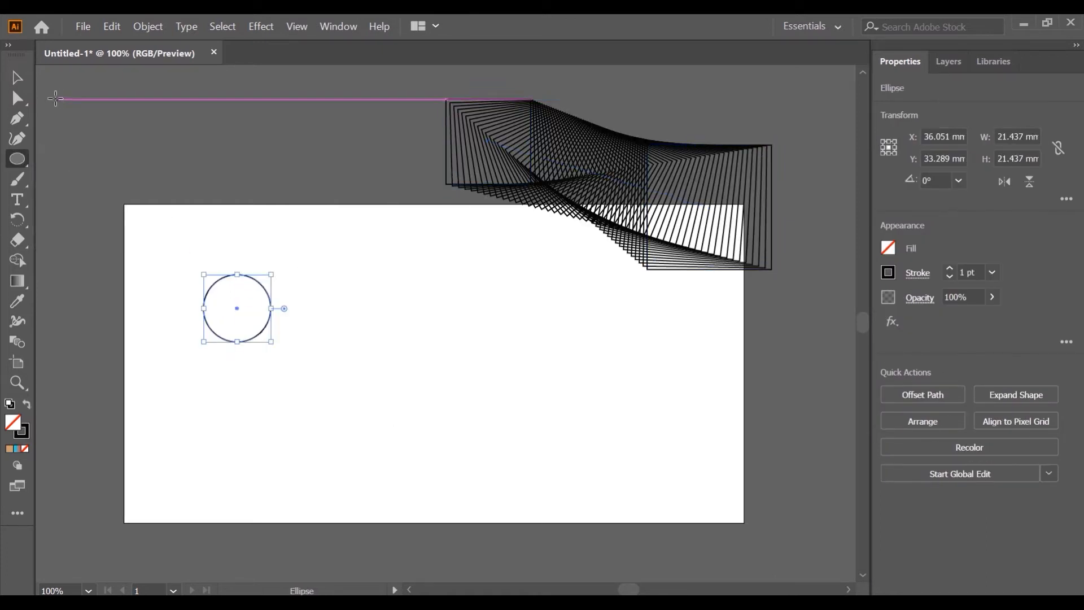
drag(17, 159, 56, 156)
drag(396, 319, 538, 460)
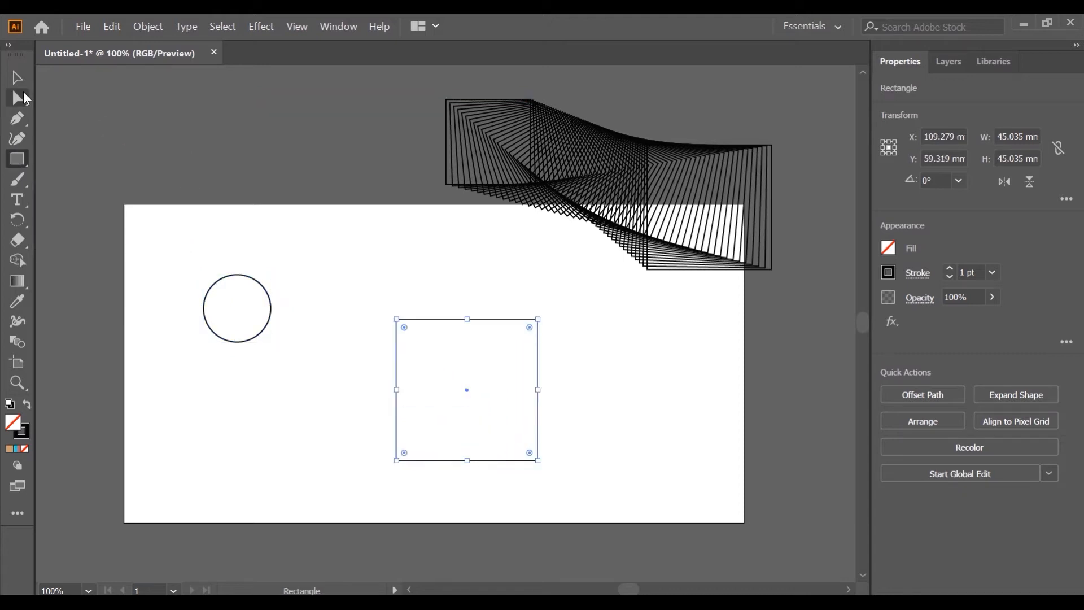
Step: Set the stroke of both the circle and the square to 0 pt
click(17, 78)
drag(227, 258, 405, 341)
click(949, 279)
click(888, 248)
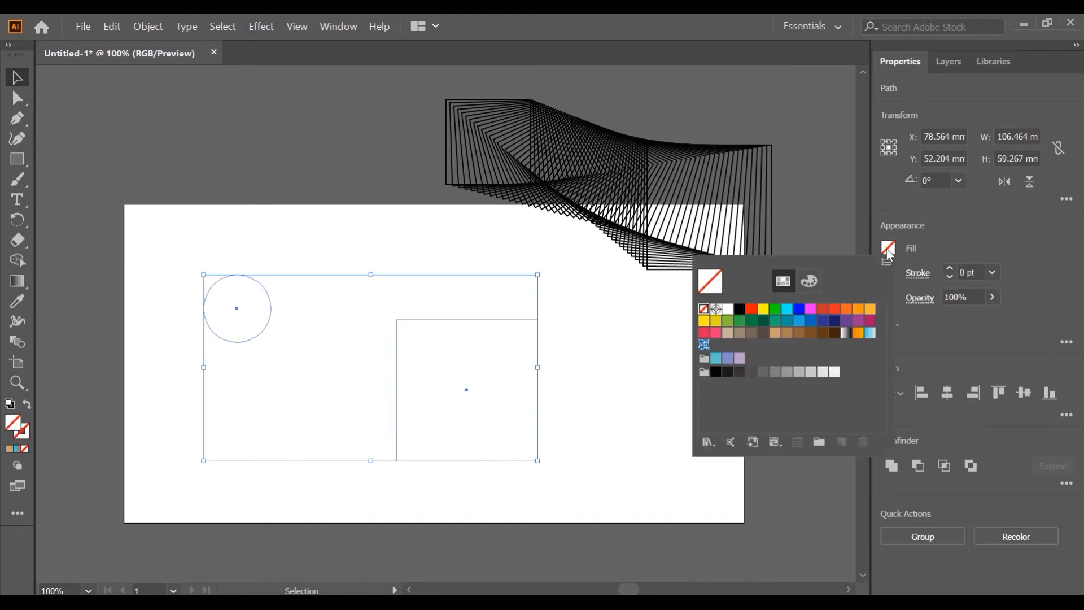
click(399, 310)
Step: Fill the circle with the bright yellow swatch
drag(139, 252, 306, 391)
click(888, 249)
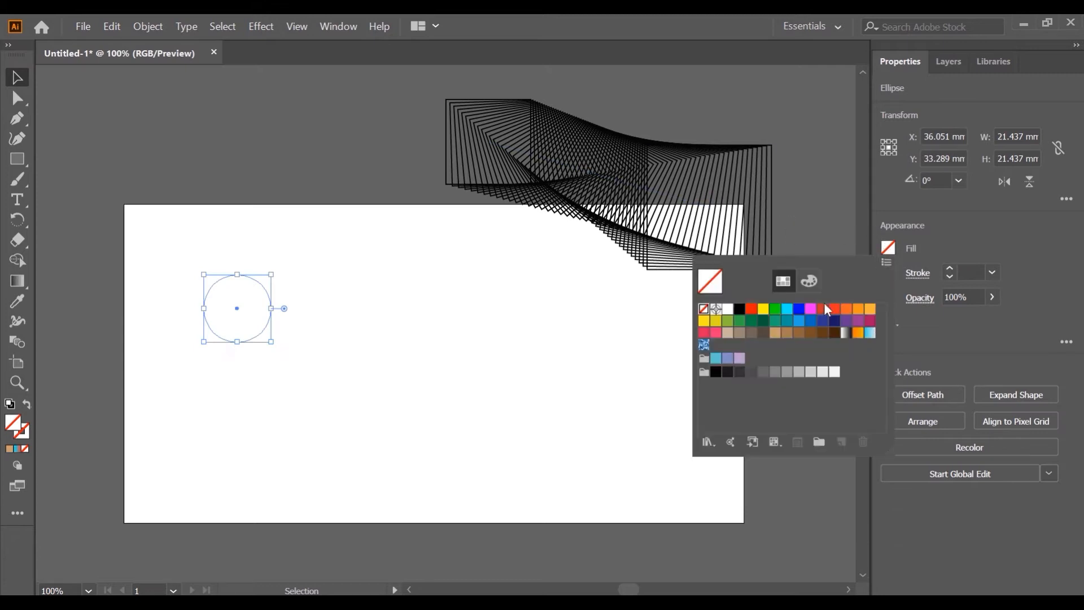
click(764, 310)
Step: Fill the square with the dark green swatch and deselect it
click(17, 81)
drag(357, 309, 487, 485)
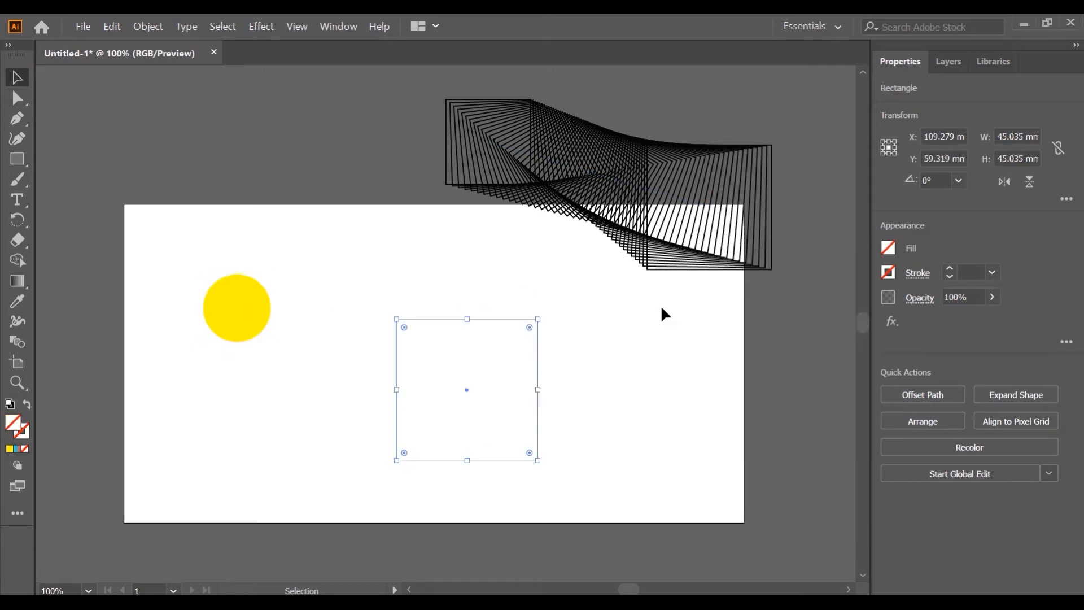
click(888, 251)
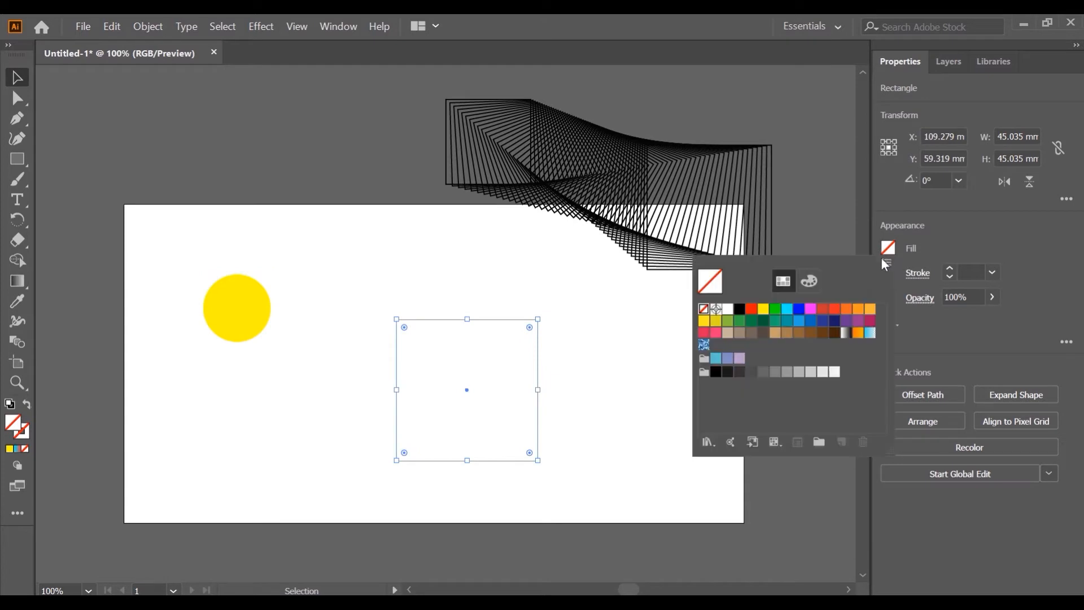
click(763, 320)
click(357, 269)
click(355, 266)
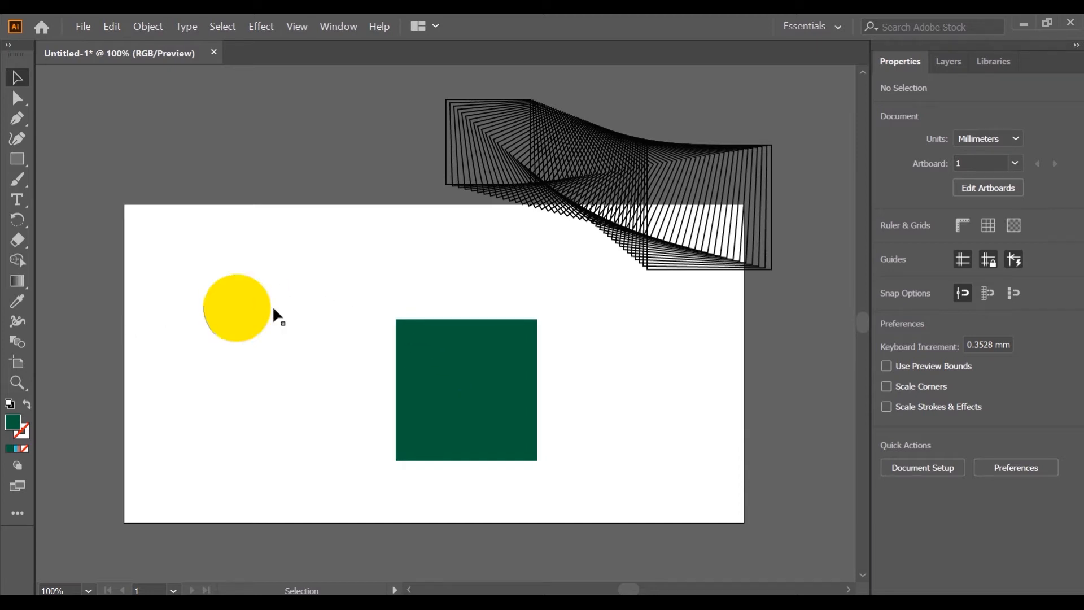
Step: Blend the yellow circle into the dark green square with the Blend tool and deselect the blend
click(18, 343)
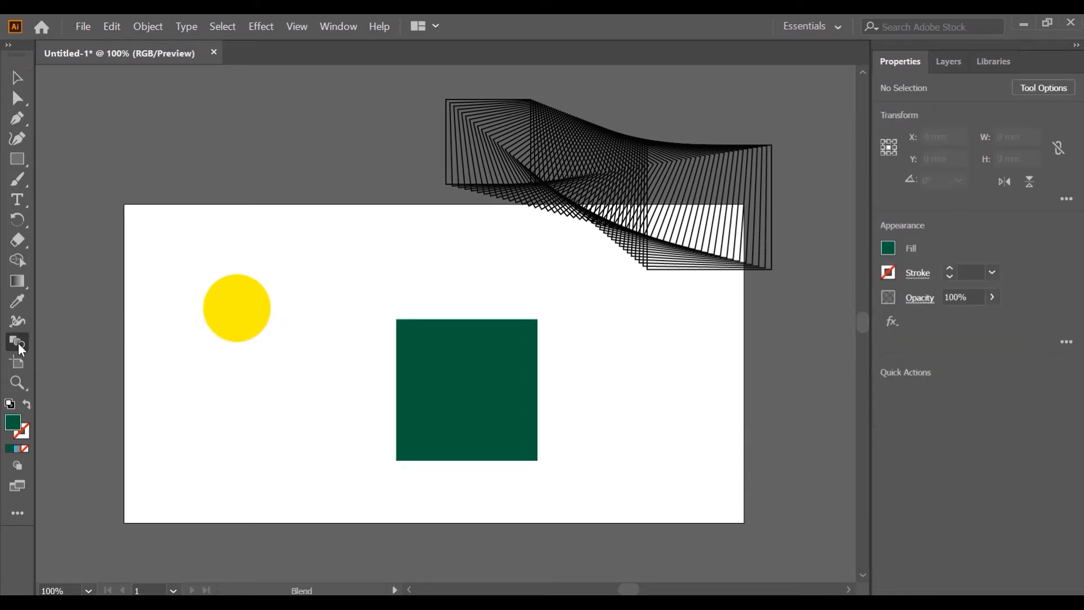
click(250, 316)
click(455, 394)
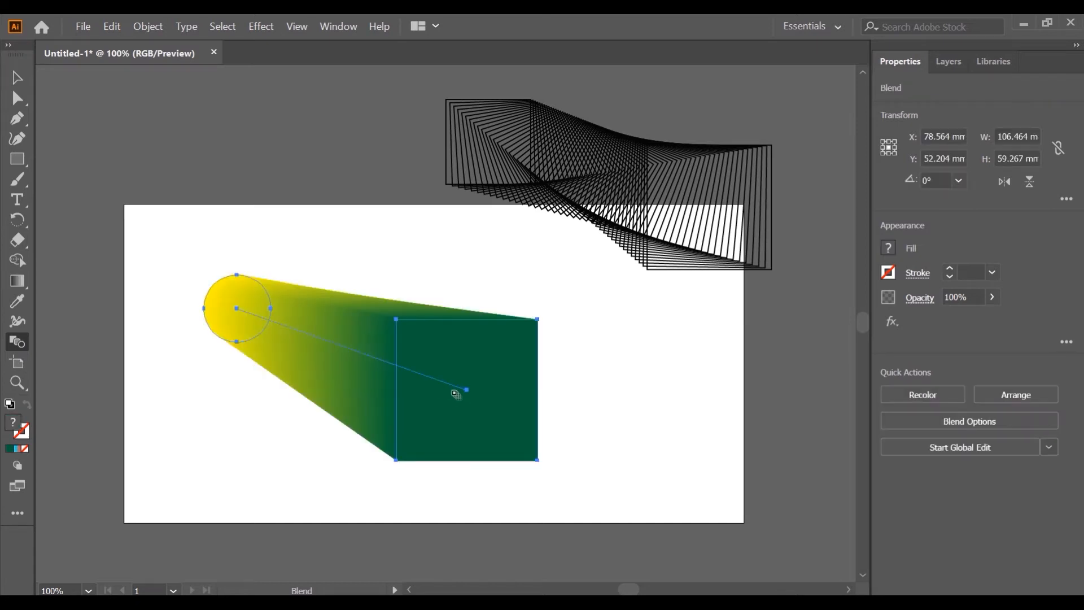
key(v)
click(347, 251)
Step: Set the circle-to-square blend spacing to 5 specified steps with preview on, and move the blend above the artboard's upper-left area
click(349, 326)
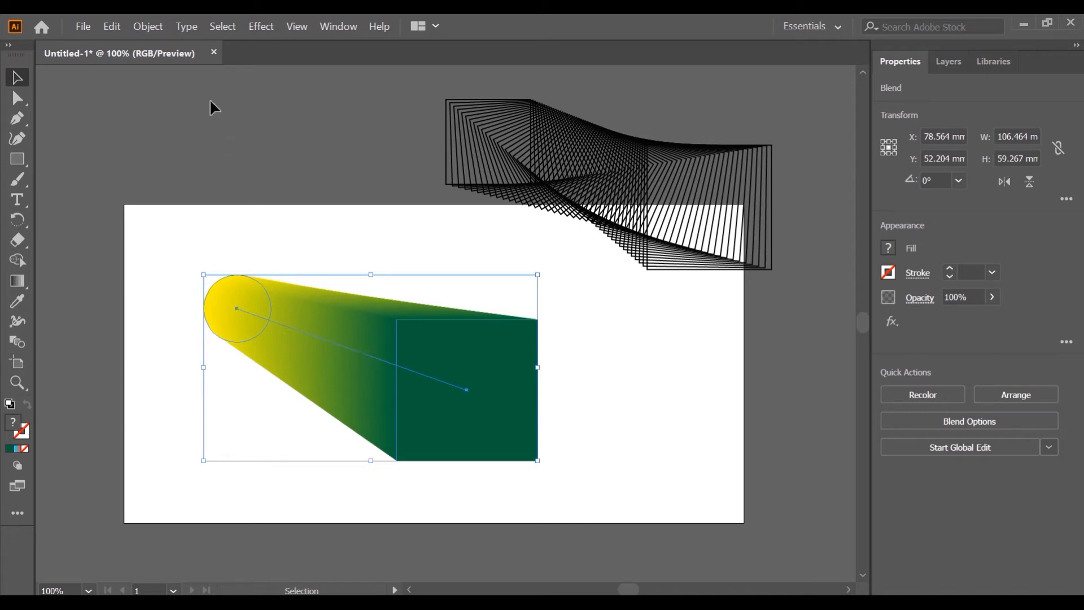
click(158, 29)
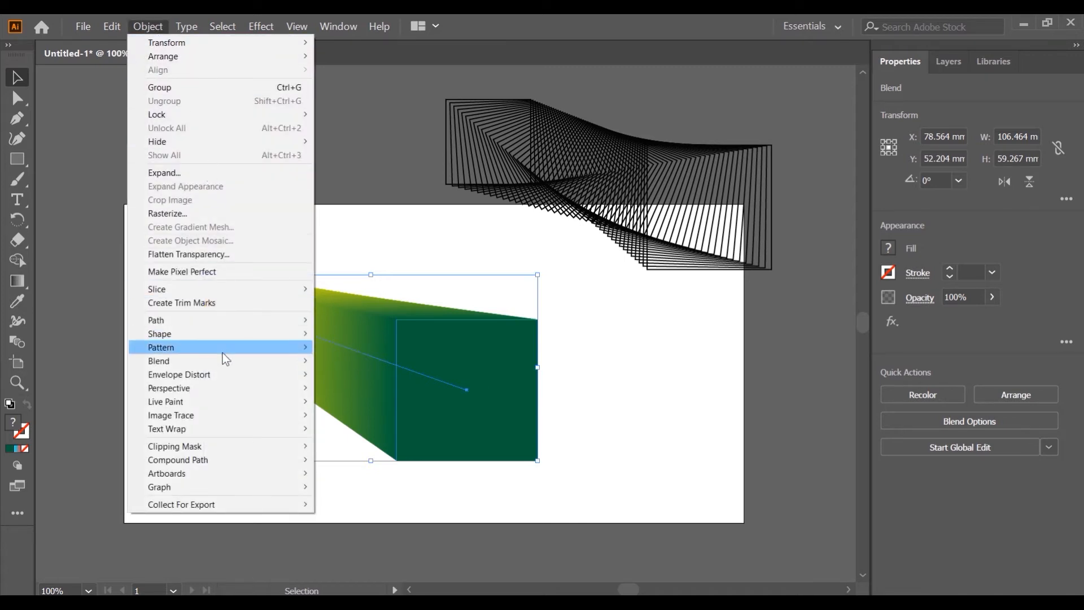
mouse_move(228, 361)
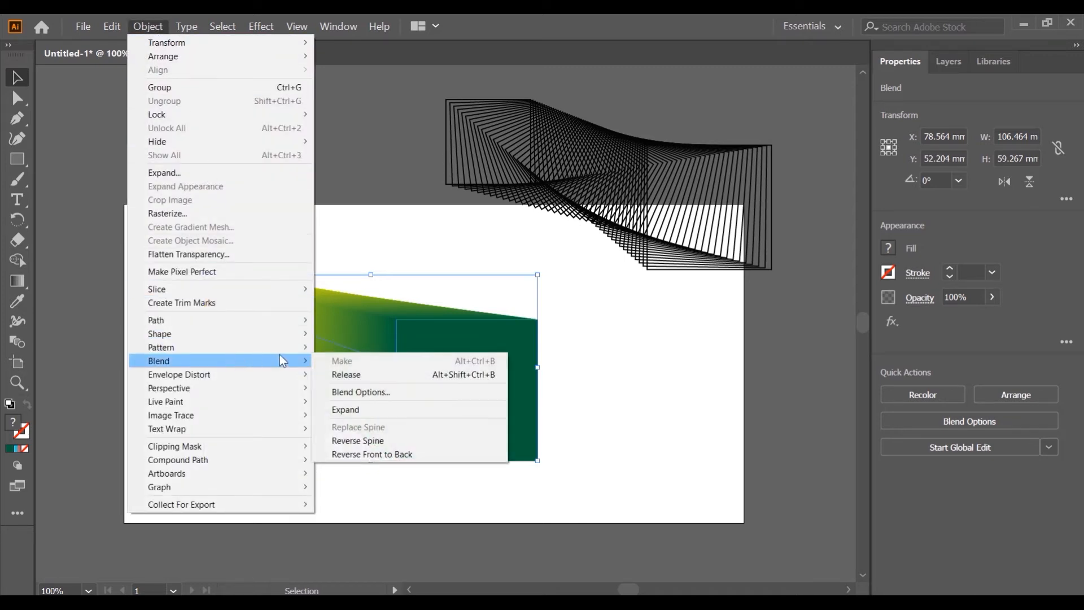
click(386, 389)
drag(626, 268, 568, 281)
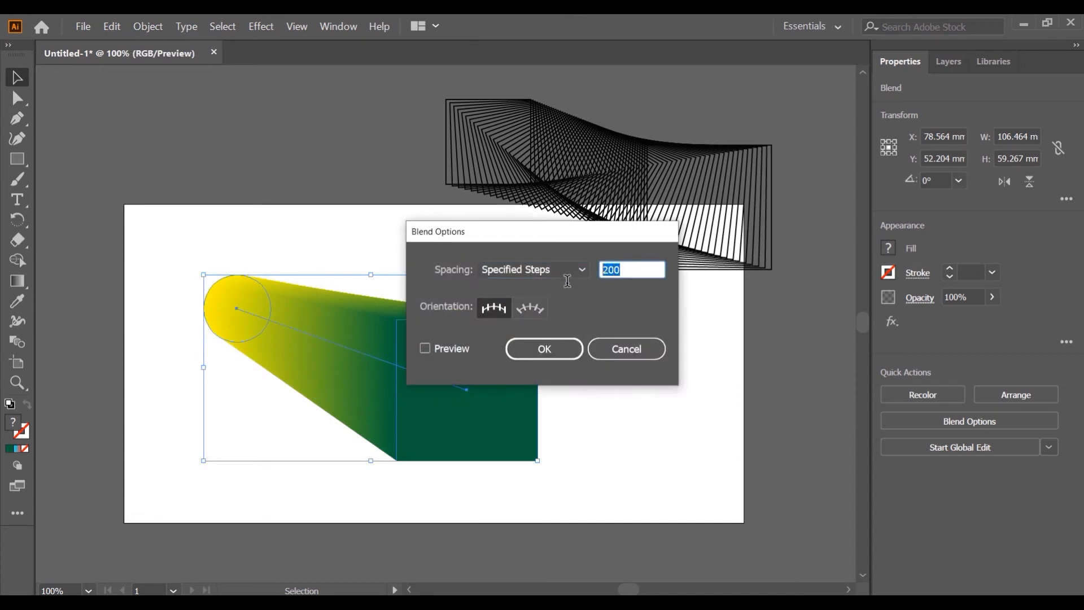
text(5)
click(449, 353)
drag(478, 238, 605, 278)
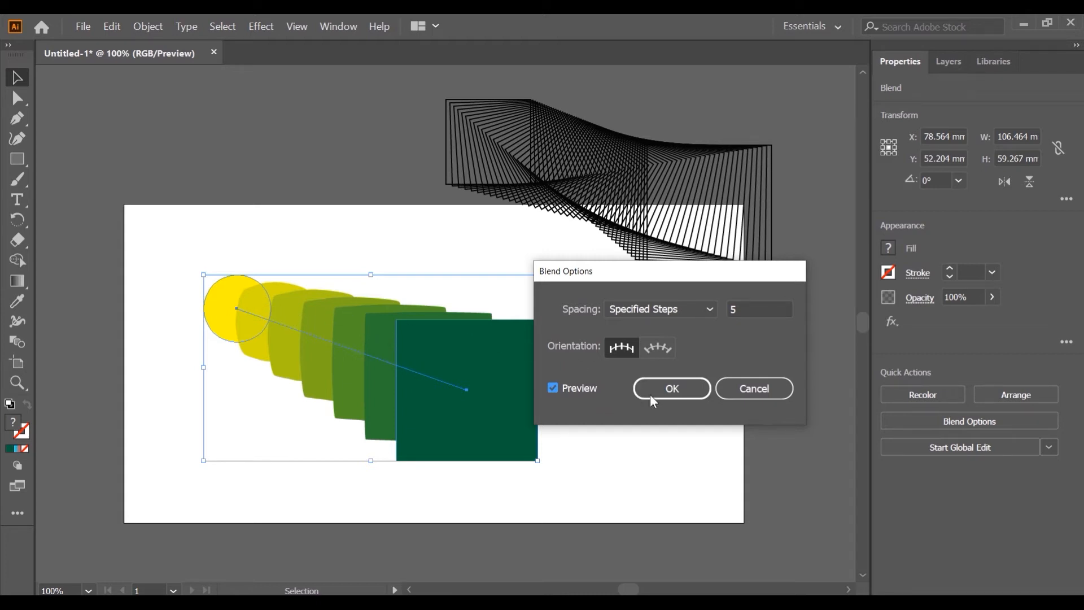
click(665, 391)
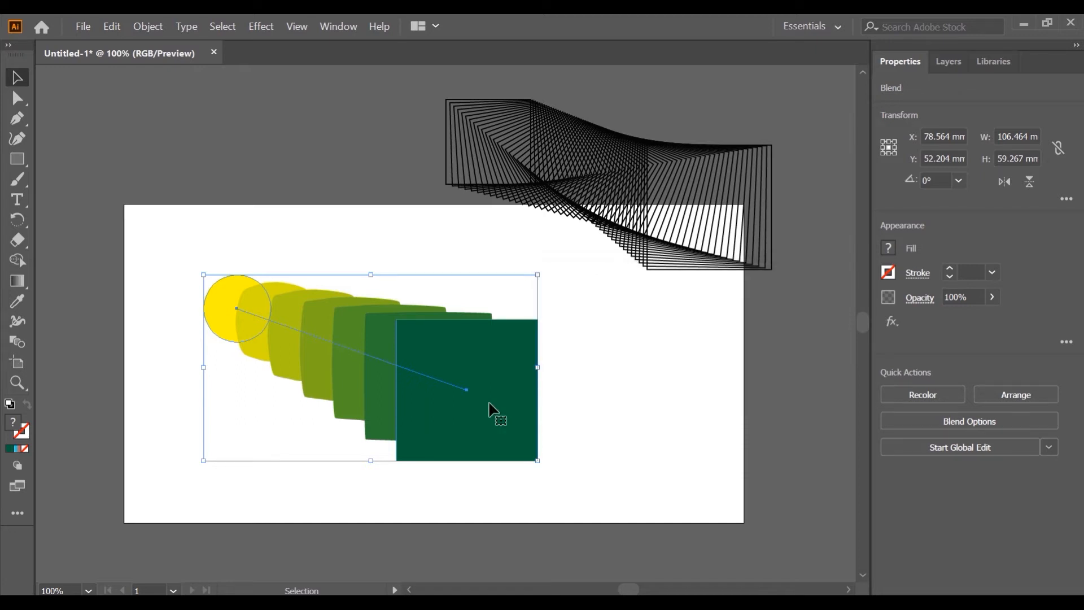
drag(489, 406, 374, 166)
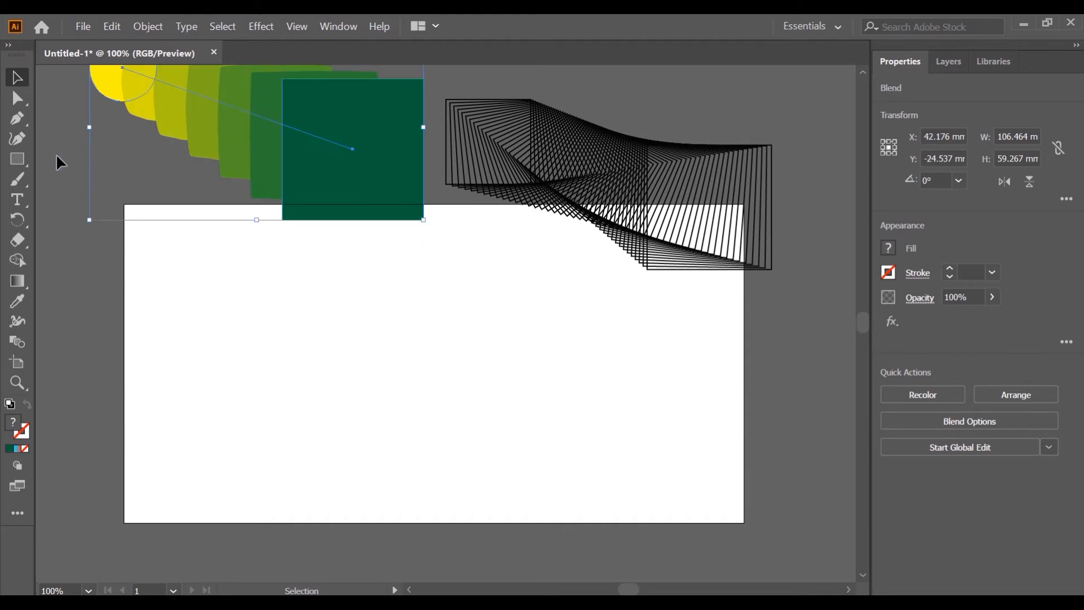
Step: Draw a diagonal line at 225°, about 26 mm wide and high, in the middle of the artboard with a 1 pt stroke
click(17, 160)
drag(17, 160, 97, 241)
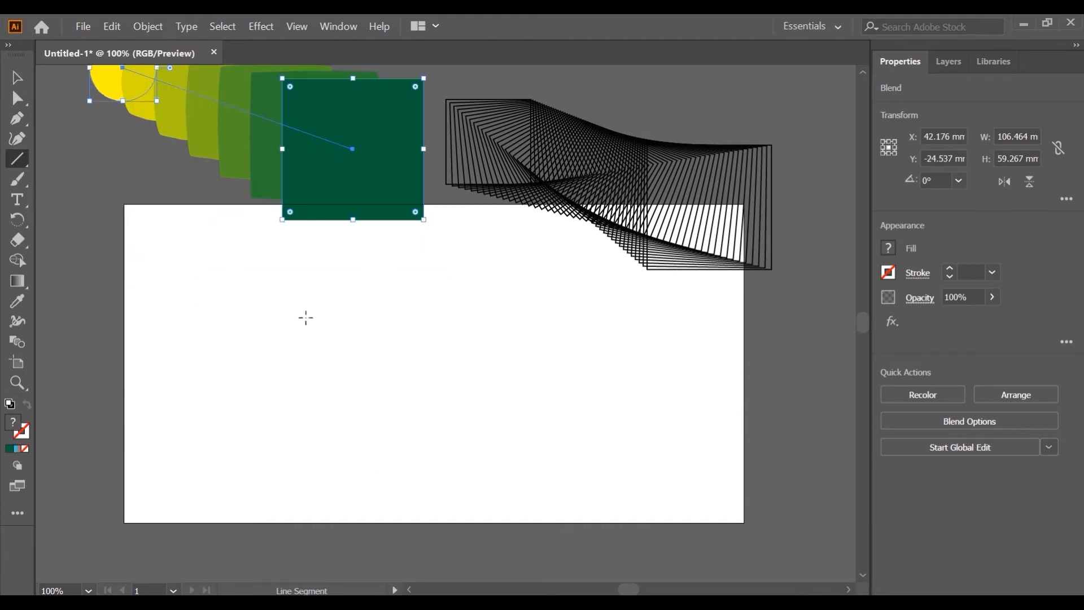
drag(405, 320, 323, 402)
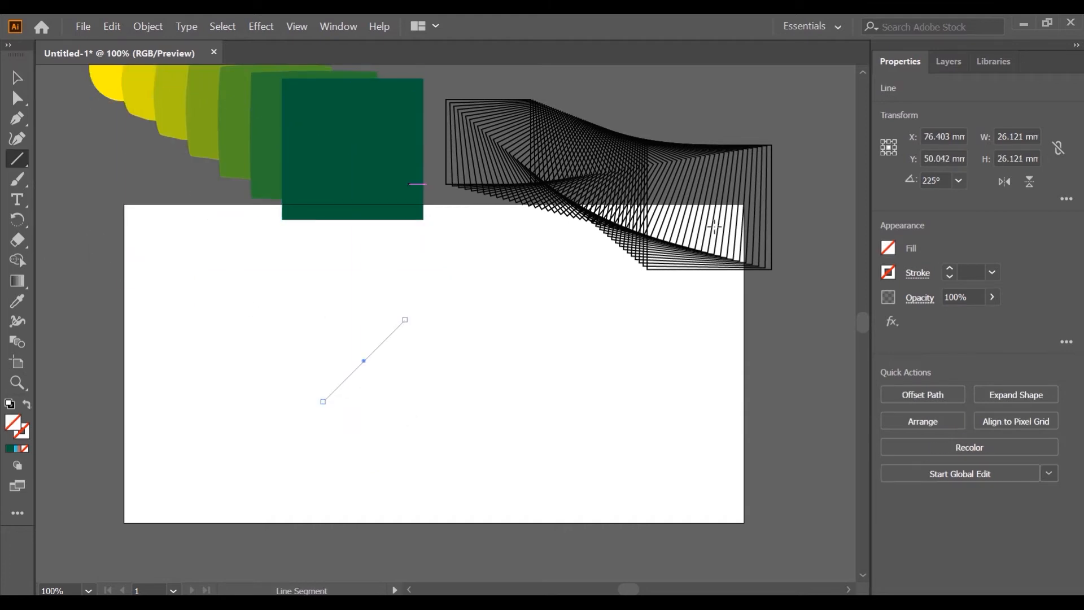
click(950, 268)
Step: Reflect a copy of the diagonal line across the vertical axis and join its upper end to the original's as an inverted V
click(17, 78)
right_click(380, 347)
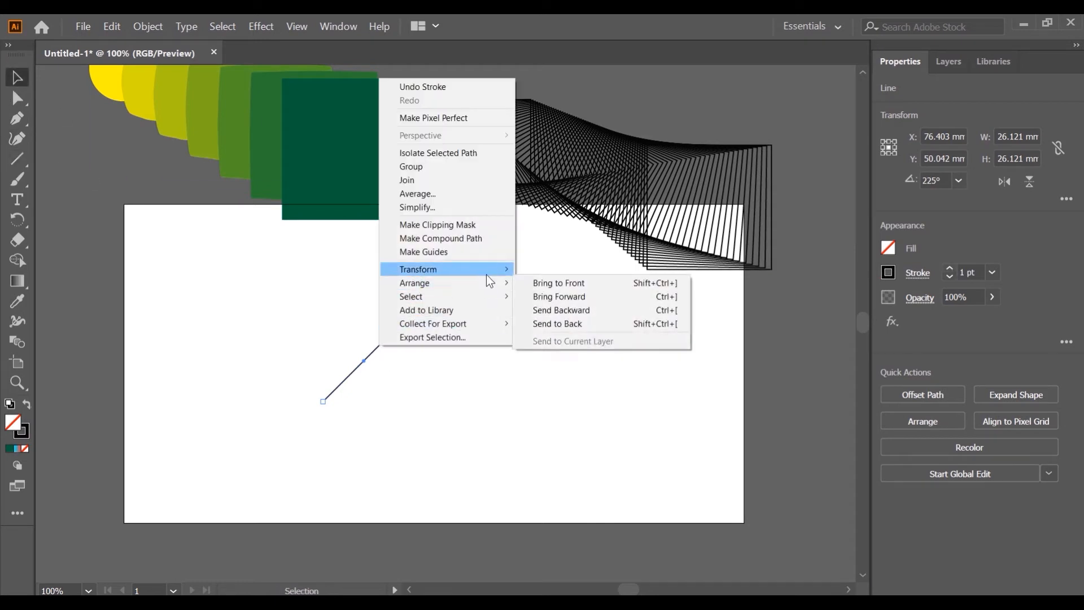
mouse_move(488, 272)
click(567, 314)
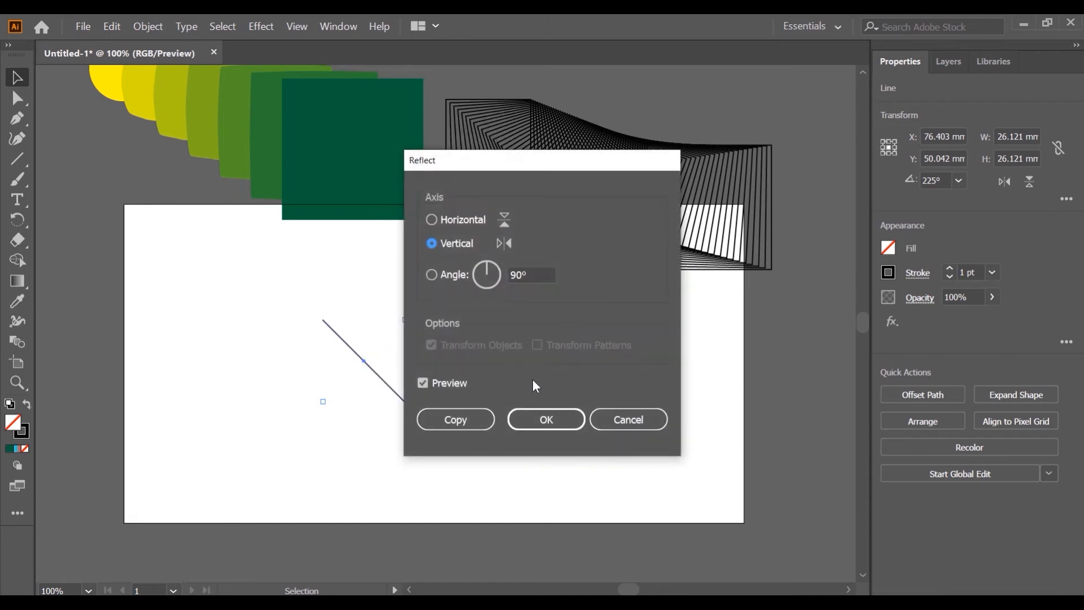
click(474, 419)
drag(380, 380, 458, 374)
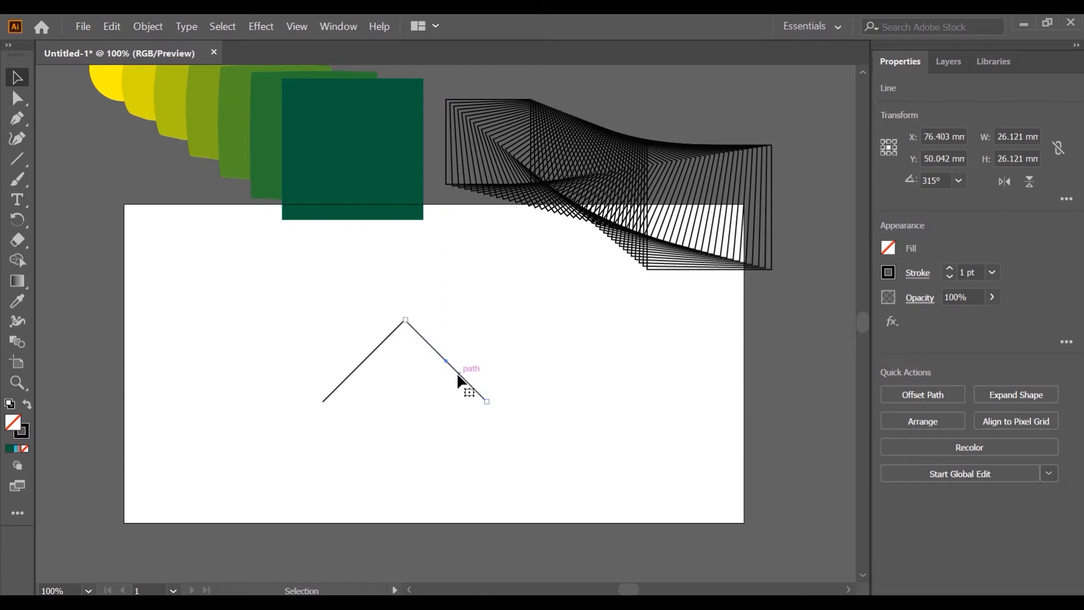
click(512, 357)
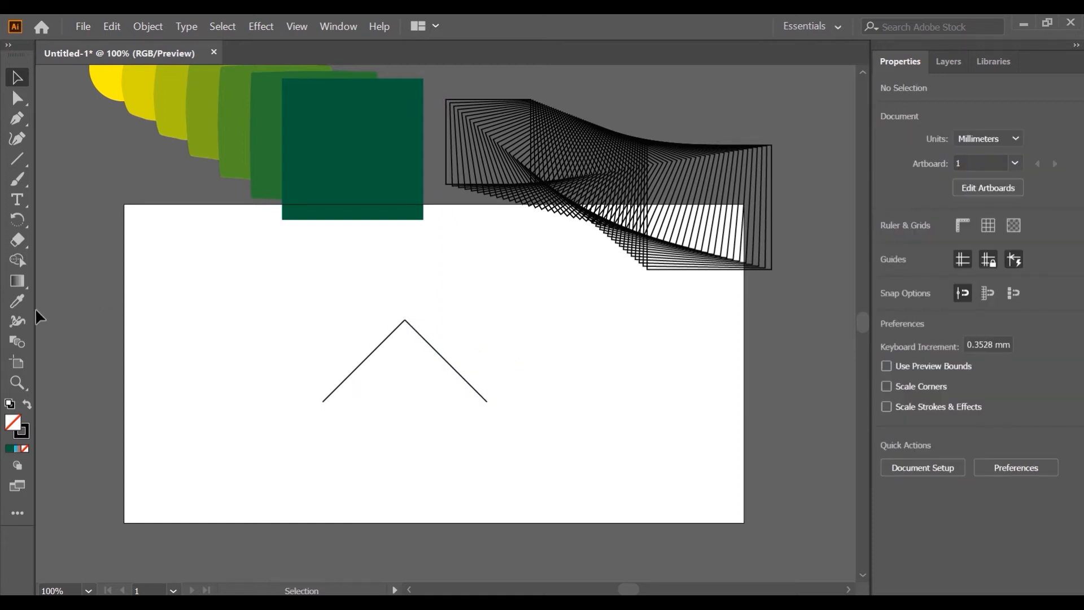
Step: Blend the two diagonal lines of the inverted V together with the Blend tool
click(25, 339)
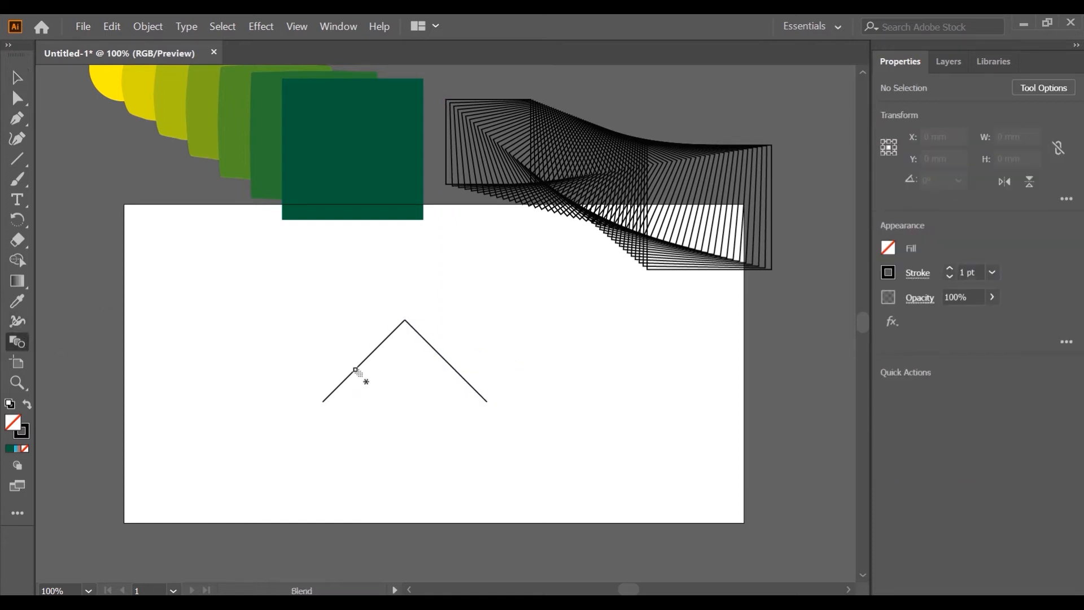
click(469, 385)
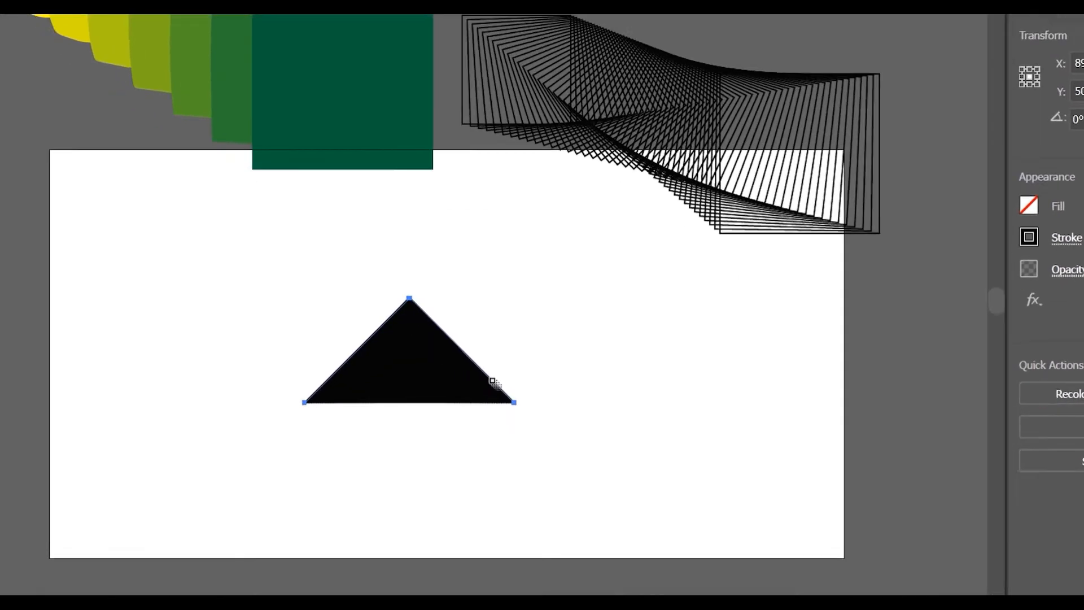
key(ctrl+z)
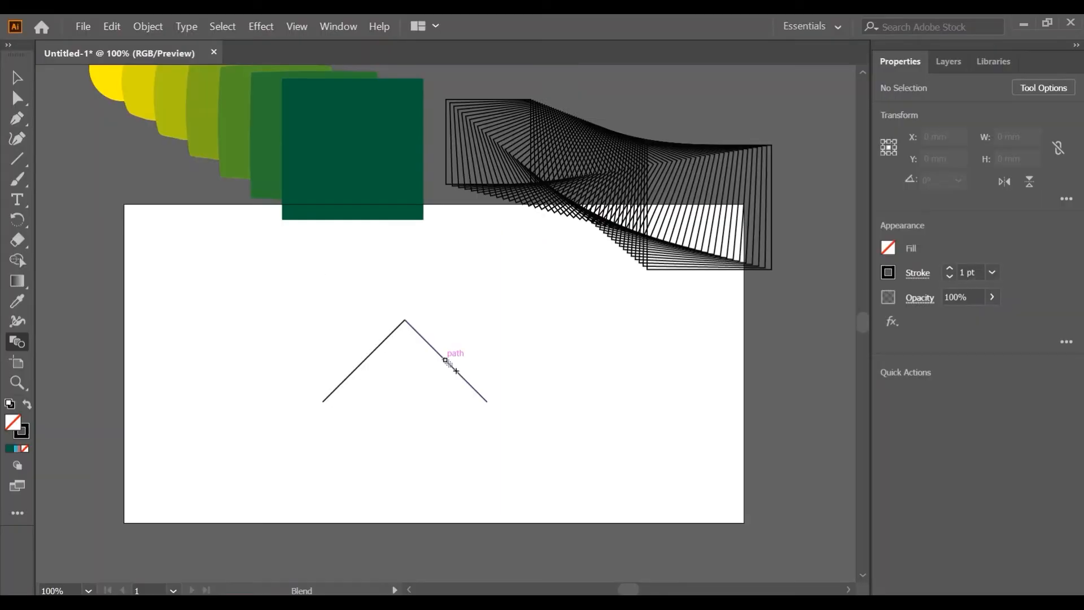
click(565, 272)
key(v)
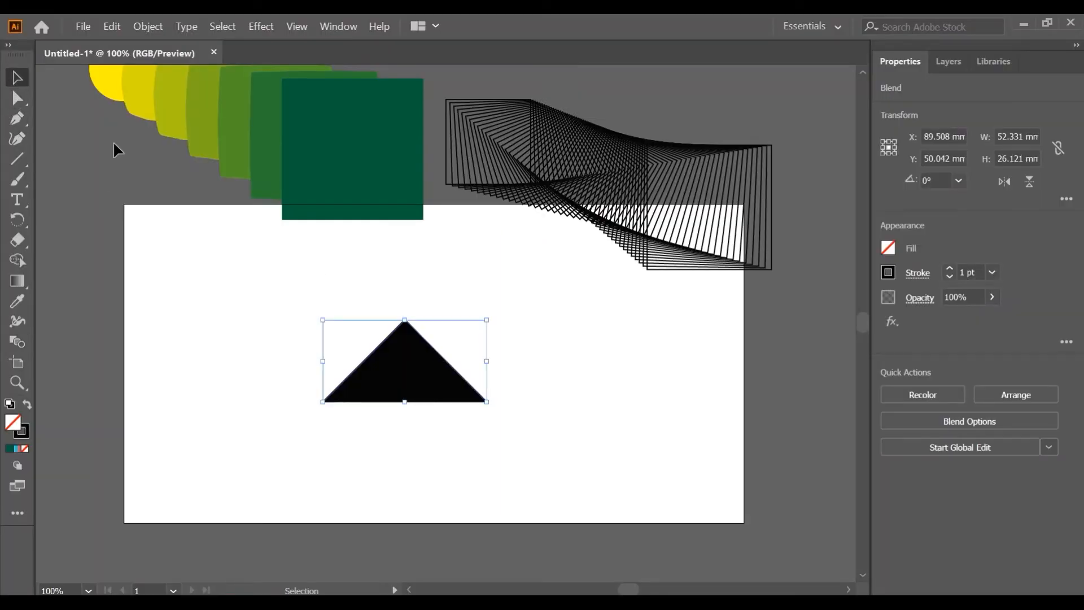
Step: Set the line blend's spacing to 30 specified steps with preview on
click(150, 26)
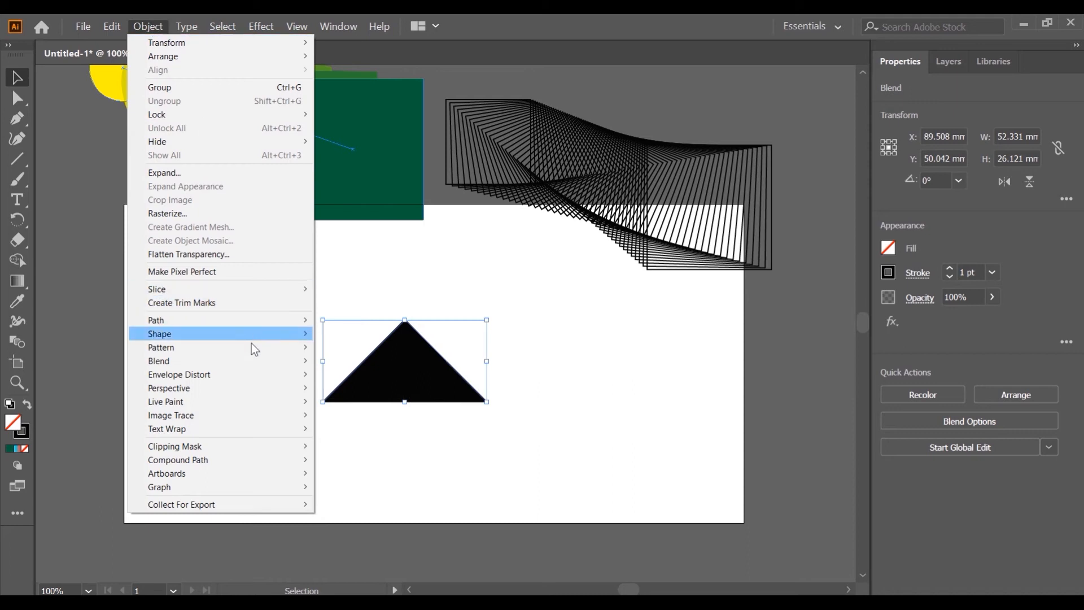
mouse_move(255, 359)
click(358, 392)
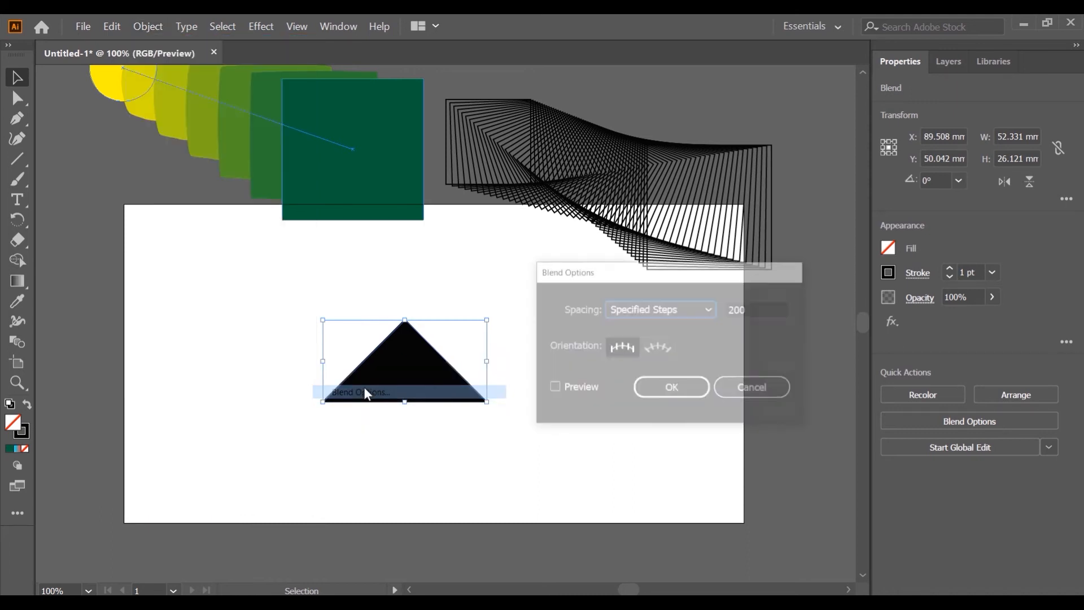
double_click(755, 310)
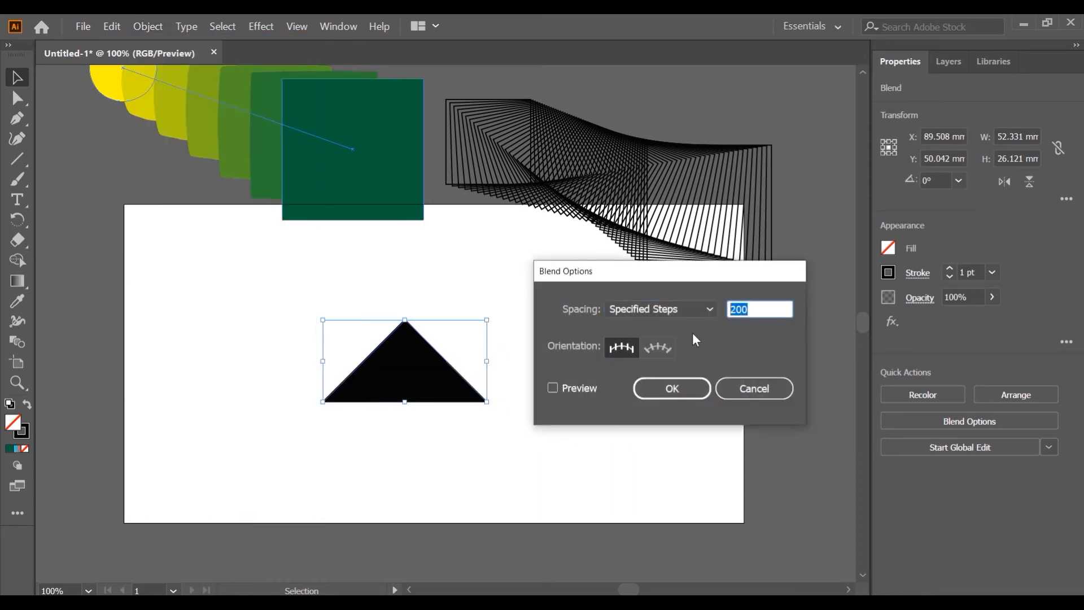
text(30)
click(553, 388)
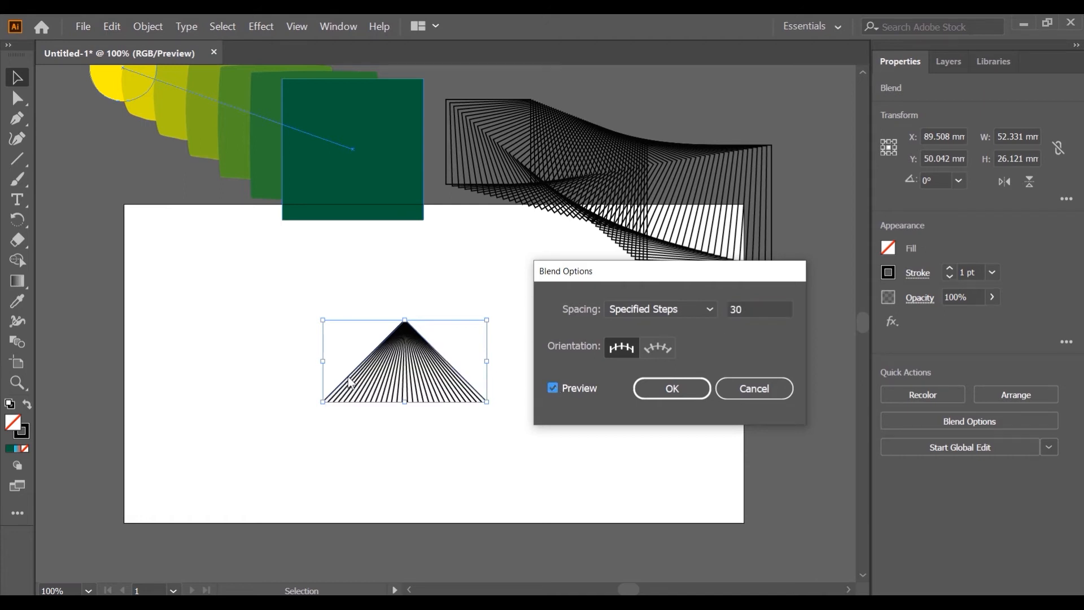
click(648, 391)
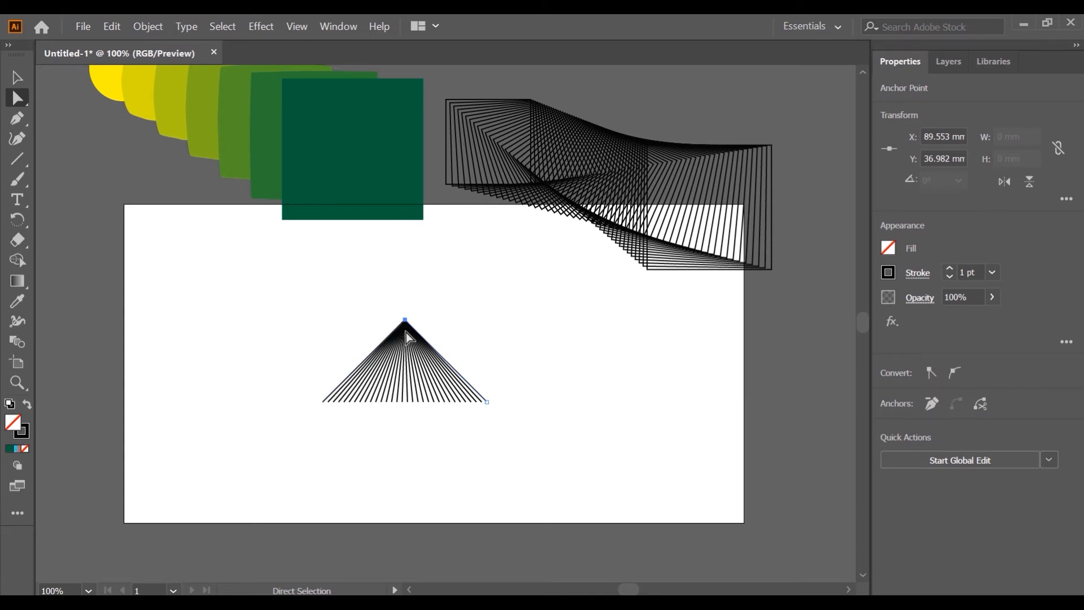
Step: Reshape the line blend by moving the right line's apex anchor below the blend and the left line's lower end slightly outward and upward
drag(407, 323, 361, 440)
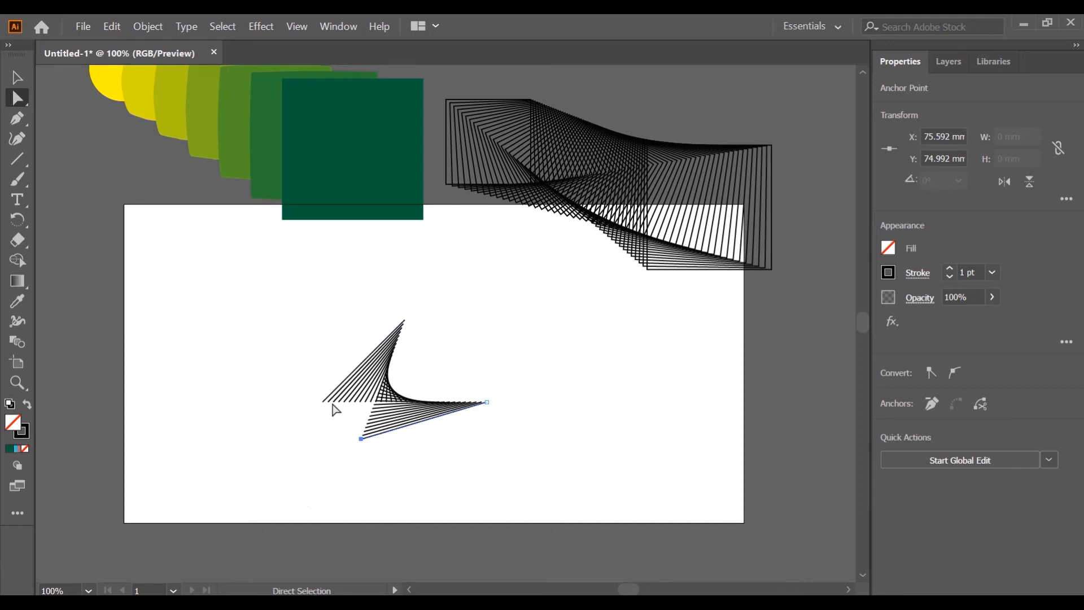
drag(324, 402, 298, 386)
Step: Stroke the blend's upper end line in yellow and its lower end line in green
click(141, 226)
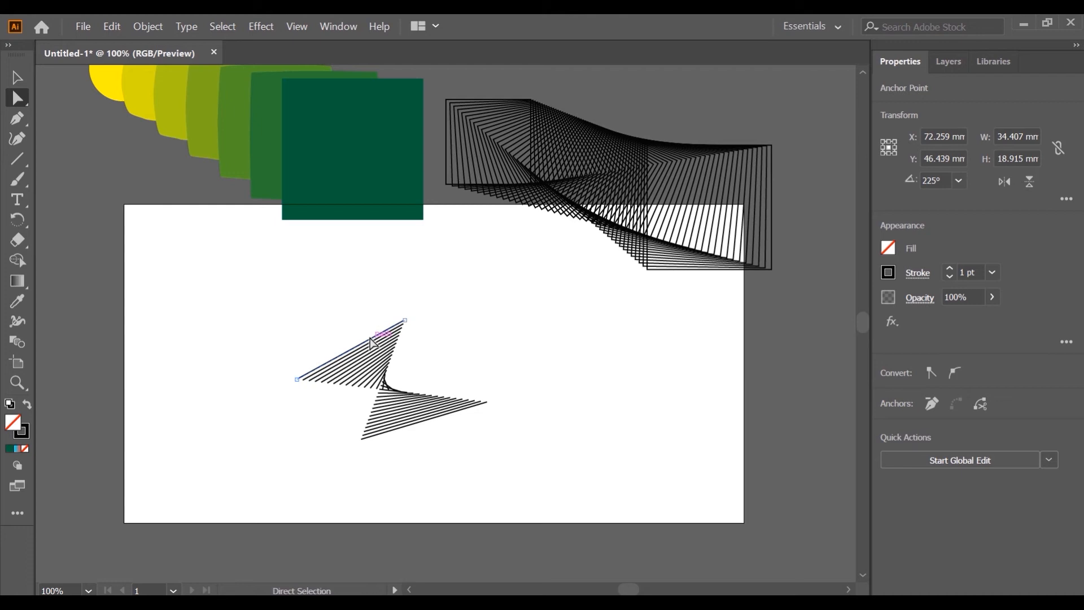
click(888, 272)
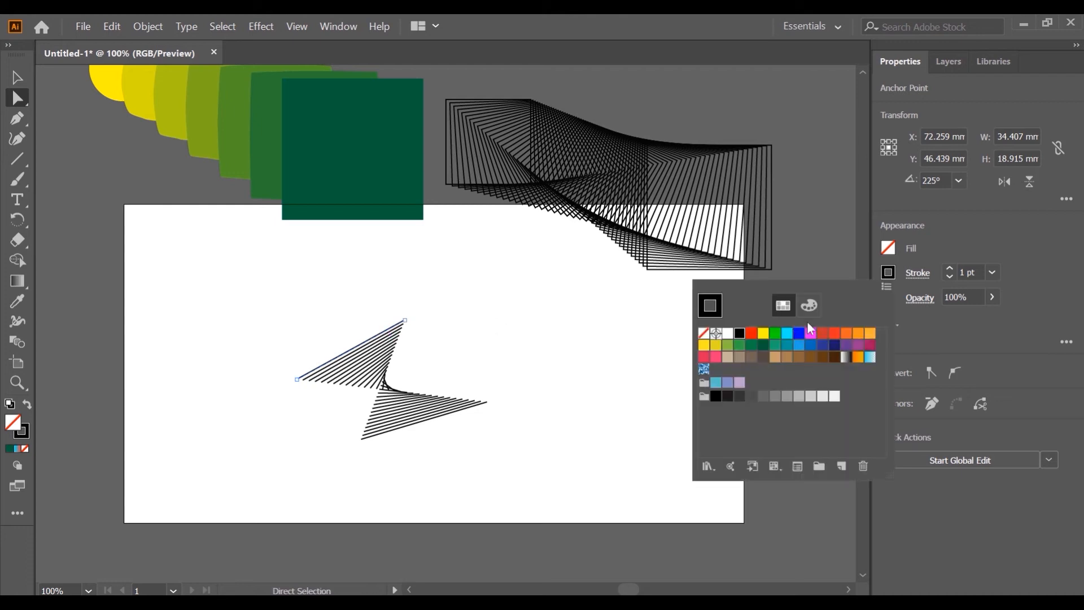
click(765, 337)
click(17, 98)
click(474, 405)
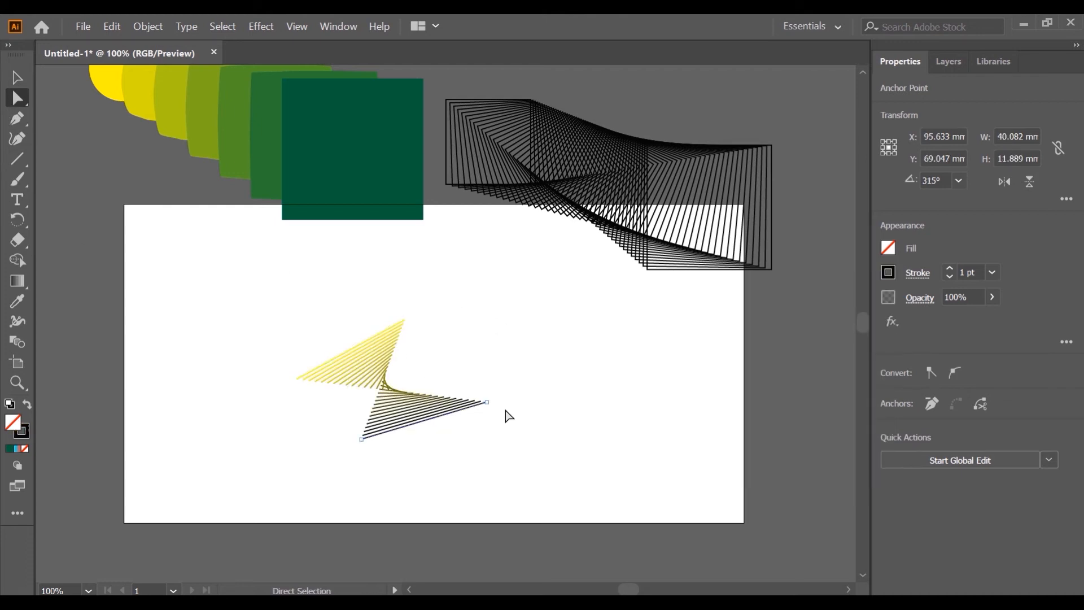
click(887, 273)
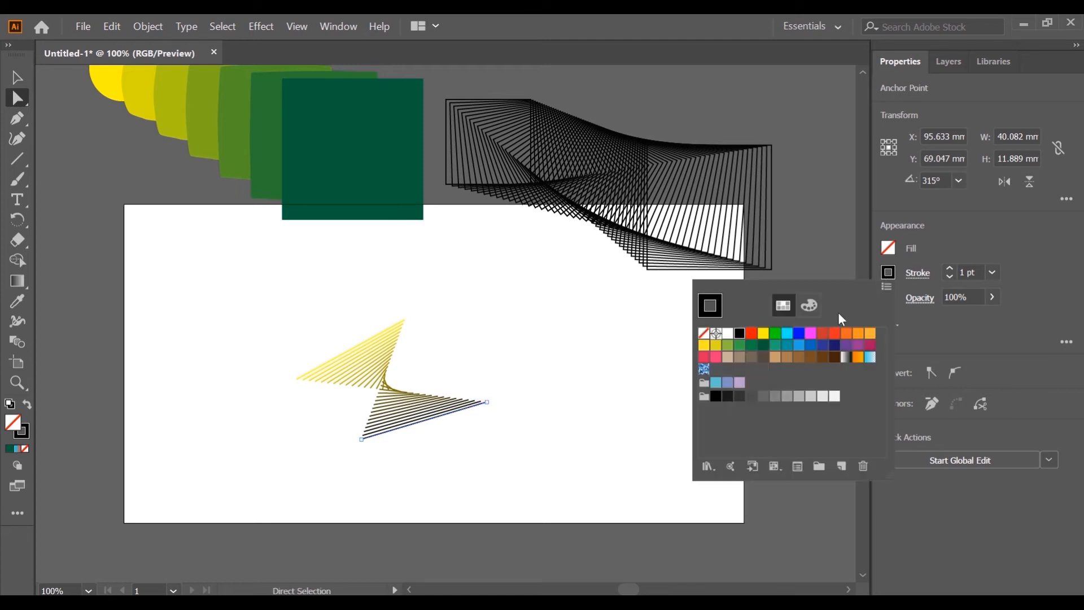
click(775, 335)
Step: Move the coloured line blend over the artboard's right edge
click(18, 79)
click(19, 79)
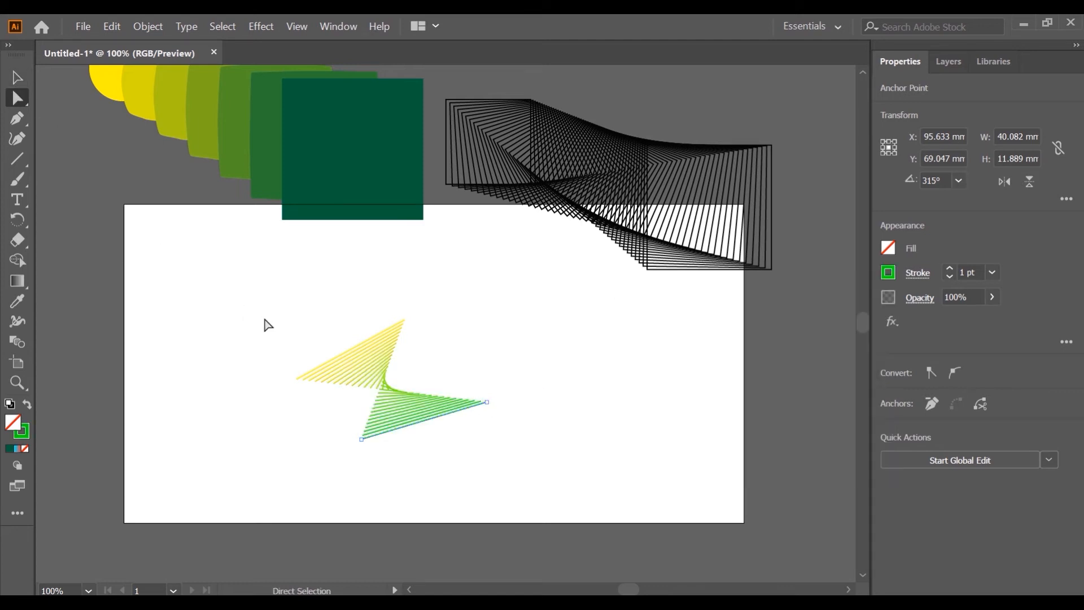
drag(401, 418, 751, 395)
scroll(237, 345, up, 1)
scroll(238, 347, down, 1)
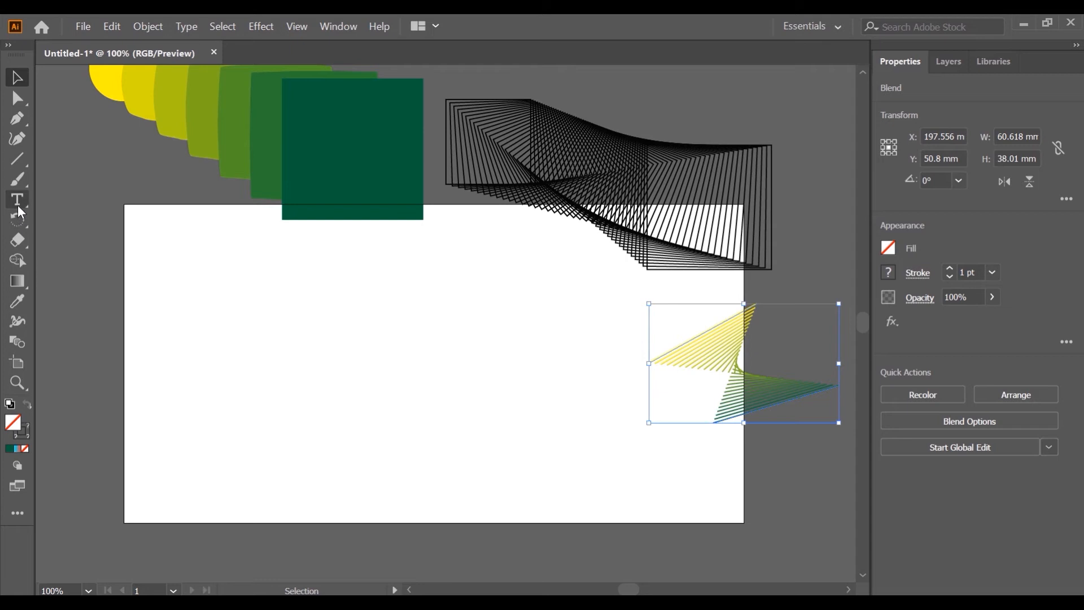
Step: Paint a handwritten yellow "Hello" about 107 mm wide with the 3 pt. Round brush and move it toward the artboard's upper-left corner
click(17, 180)
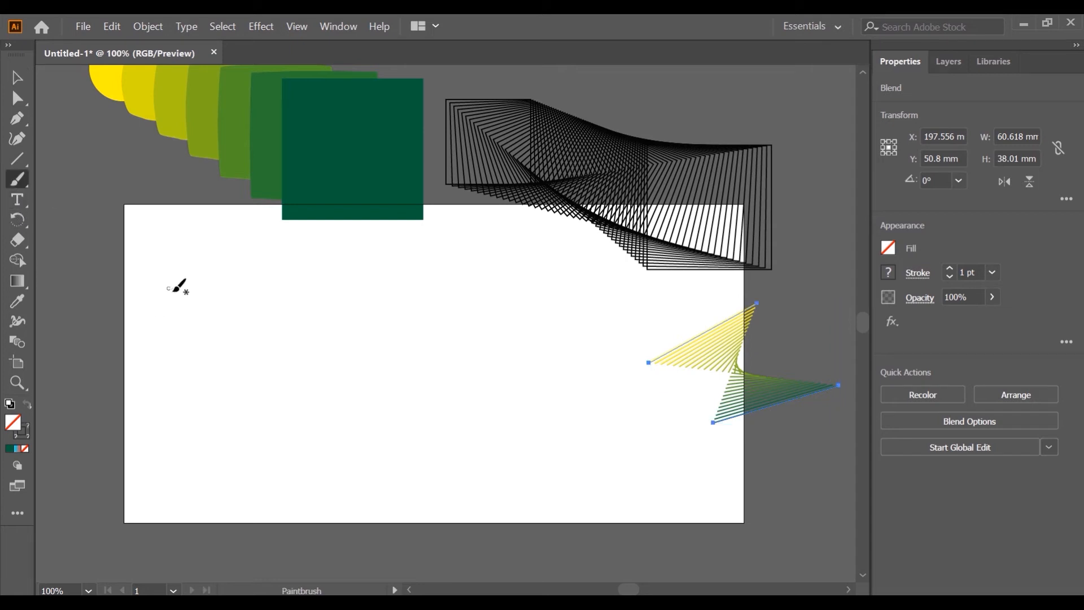
mouse_move(178, 310)
mouse_down()
mouse_move(220, 441)
mouse_move(204, 400)
mouse_move(259, 283)
mouse_move(291, 388)
mouse_move(365, 312)
mouse_move(354, 377)
mouse_move(406, 234)
mouse_move(433, 344)
mouse_move(452, 223)
mouse_move(442, 297)
mouse_move(516, 285)
mouse_move(496, 249)
mouse_move(495, 298)
mouse_move(512, 292)
mouse_up()
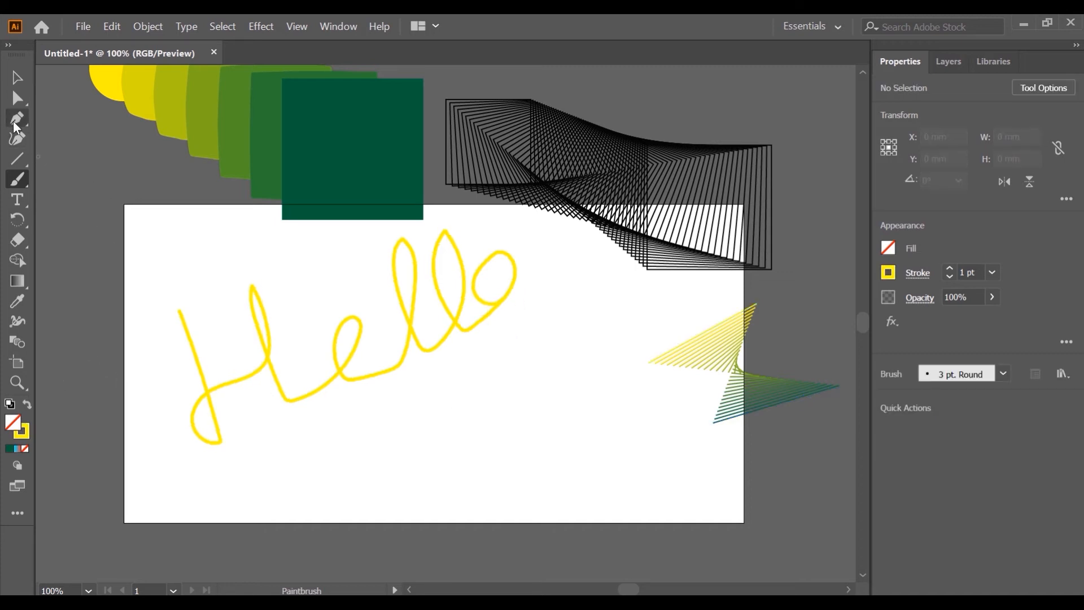
click(17, 77)
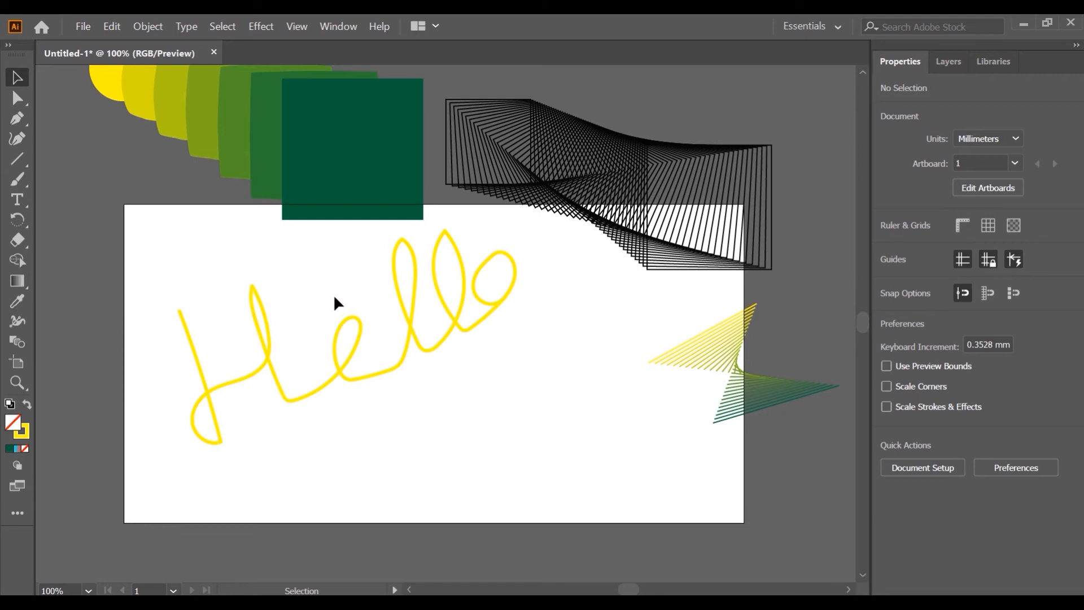
mouse_move(280, 373)
mouse_down()
mouse_move(266, 368)
mouse_move(222, 286)
mouse_move(236, 294)
mouse_up()
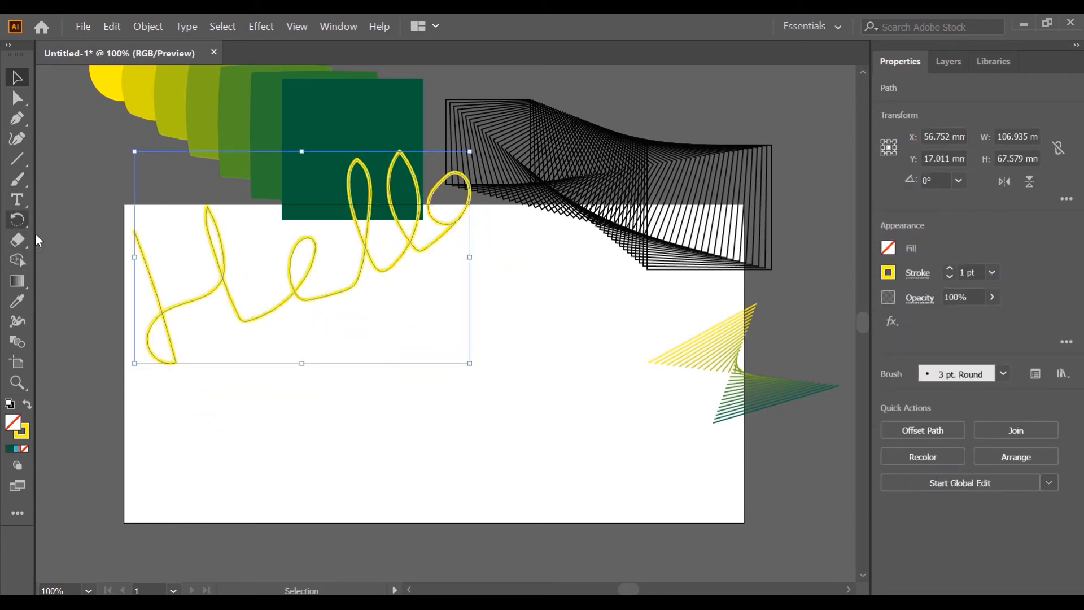
Step: Draw a circle about 8 mm wide below the Hello path and give it the blue-to-red linear gradient fill with no stroke
drag(25, 157, 74, 174)
drag(177, 422, 203, 448)
click(17, 79)
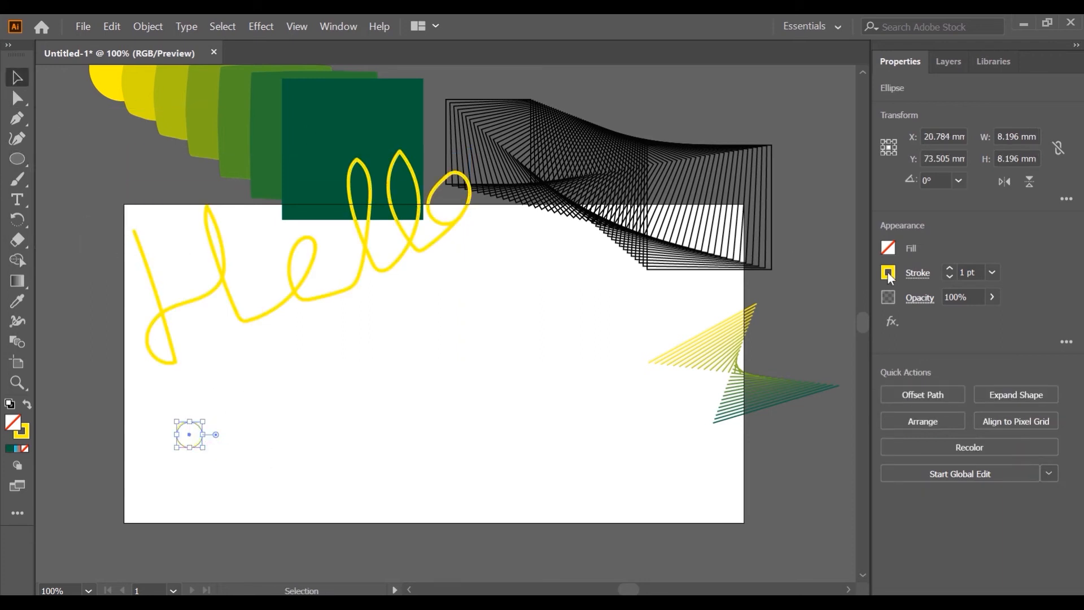
click(17, 448)
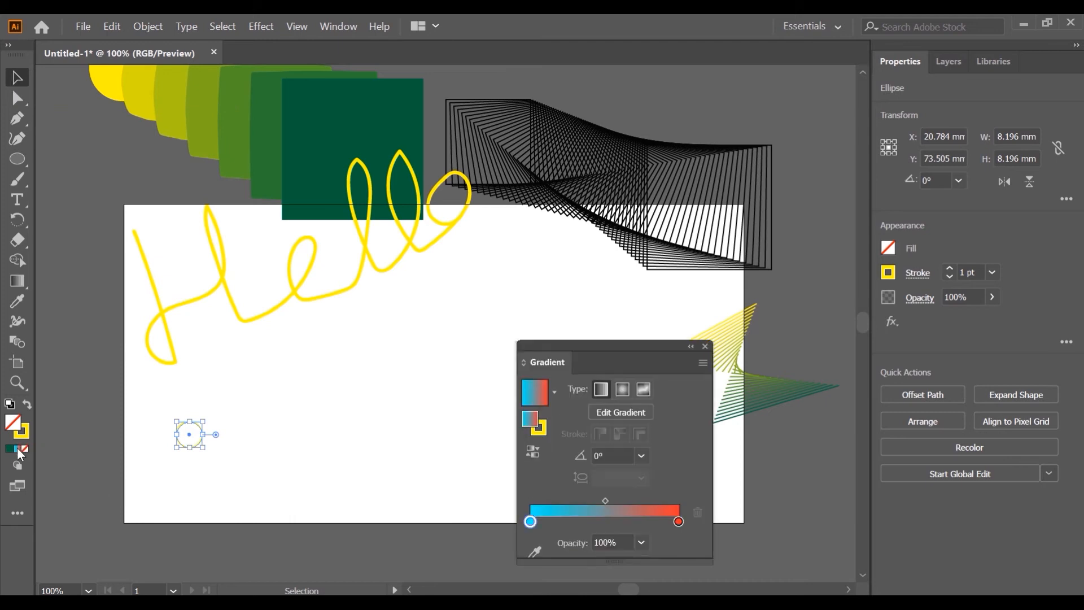
click(705, 346)
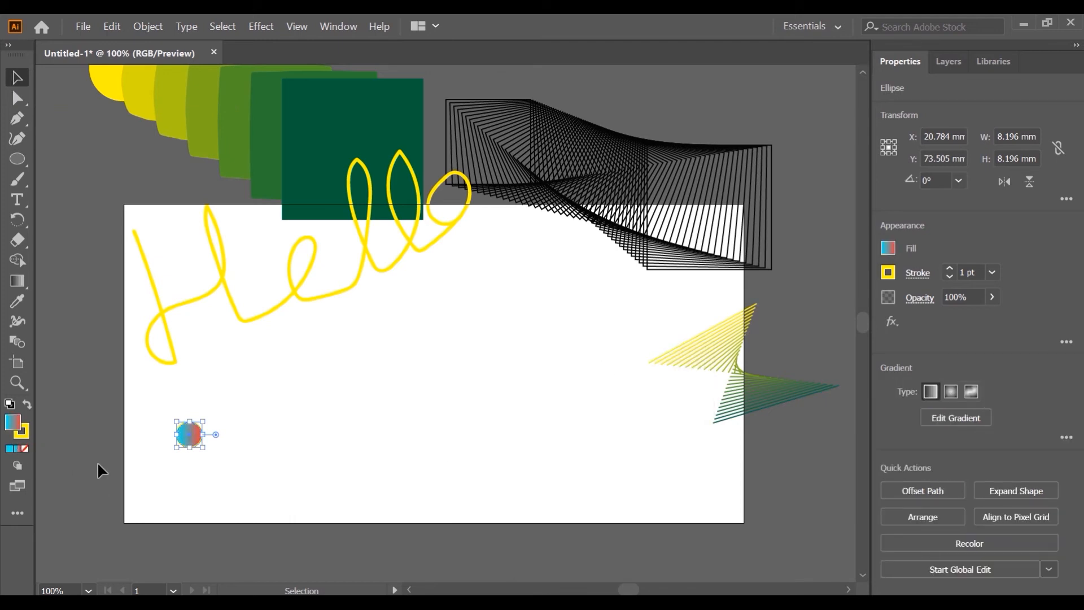
click(948, 276)
Step: Copy the gradient circle four times to its right to form one horizontal row, and deselect
drag(195, 435, 299, 435)
drag(299, 435, 343, 435)
drag(341, 435, 389, 435)
click(142, 420)
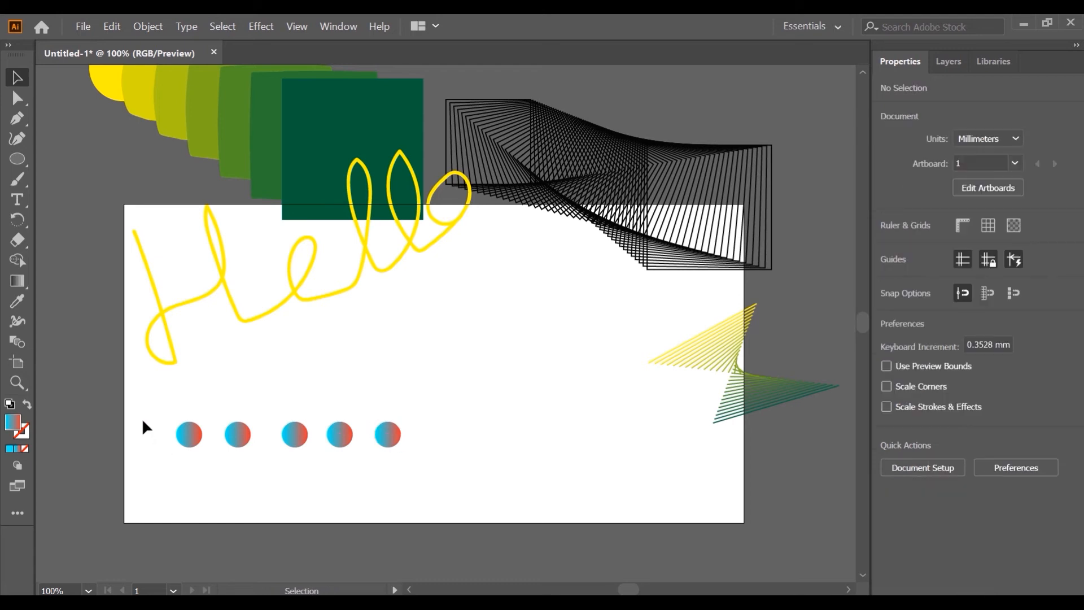
Step: Select all five gradient circles, make a blend from them, and deselect it
drag(230, 436, 423, 485)
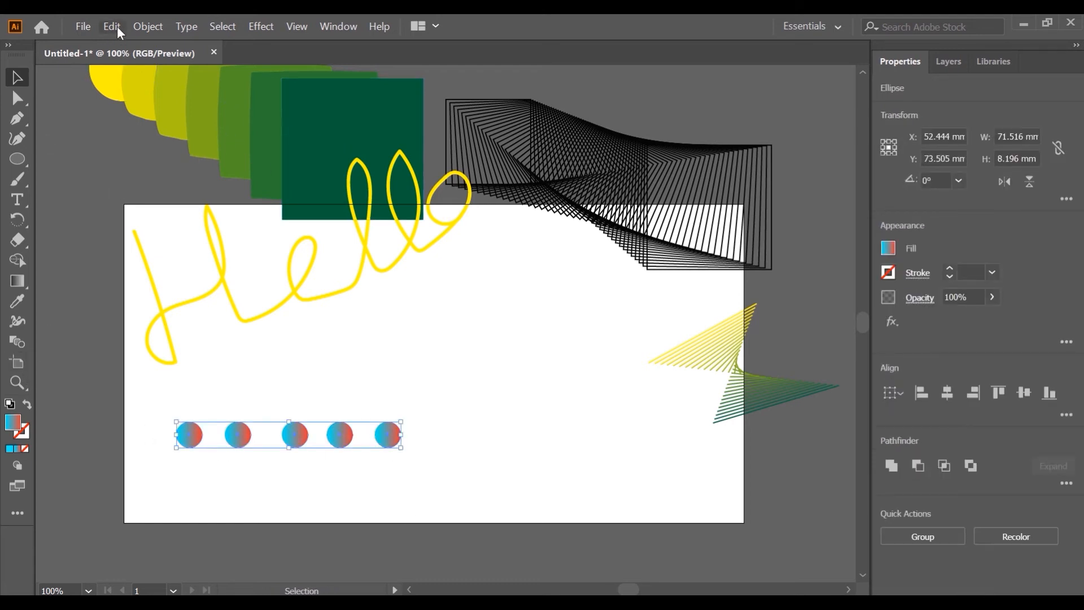
click(137, 17)
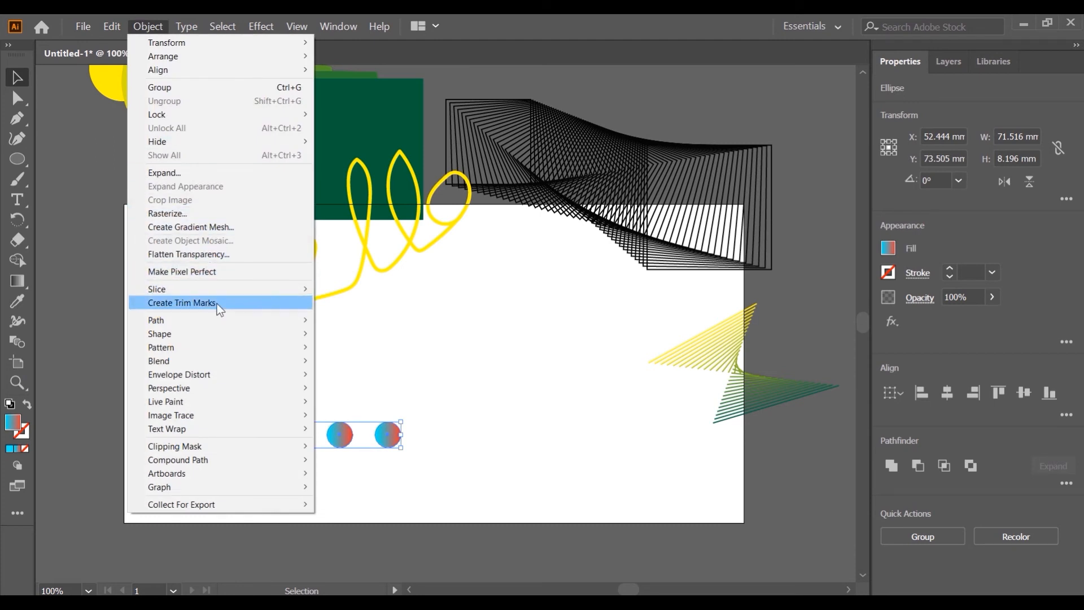
mouse_move(228, 362)
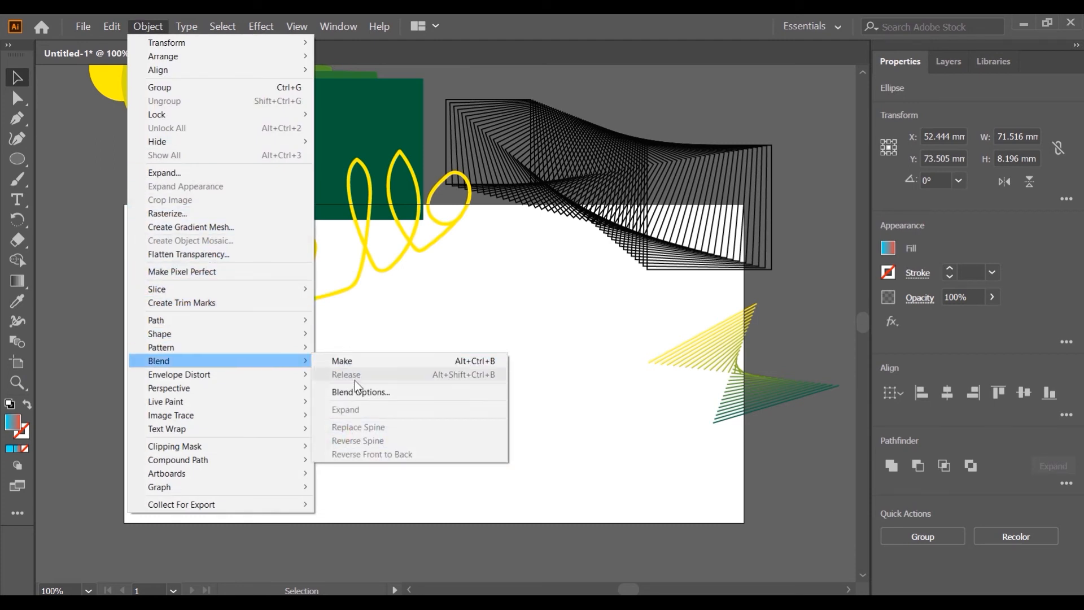
click(364, 367)
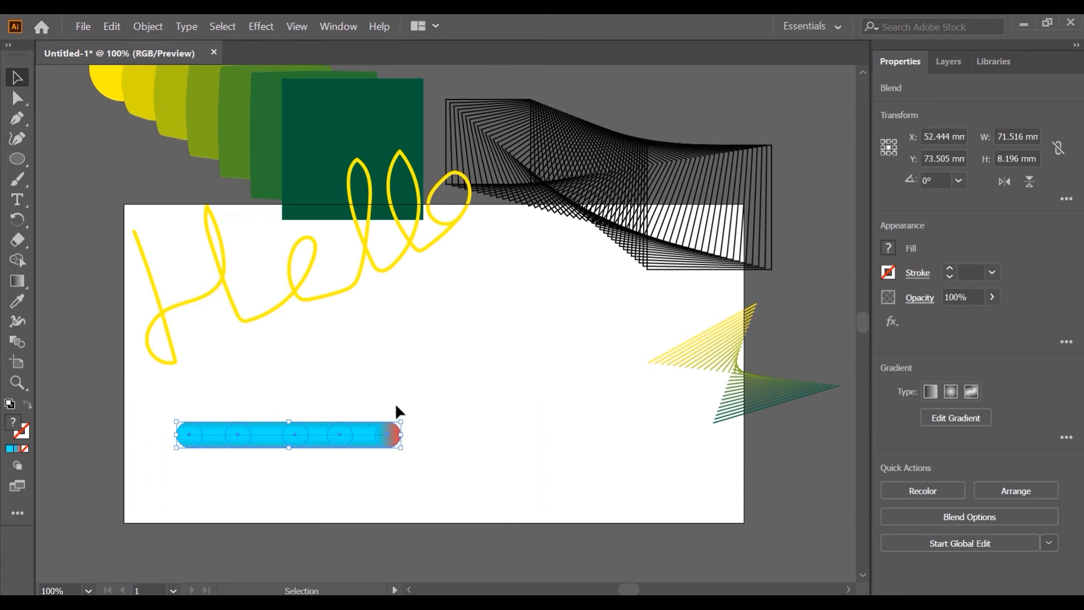
click(399, 371)
click(375, 444)
click(449, 452)
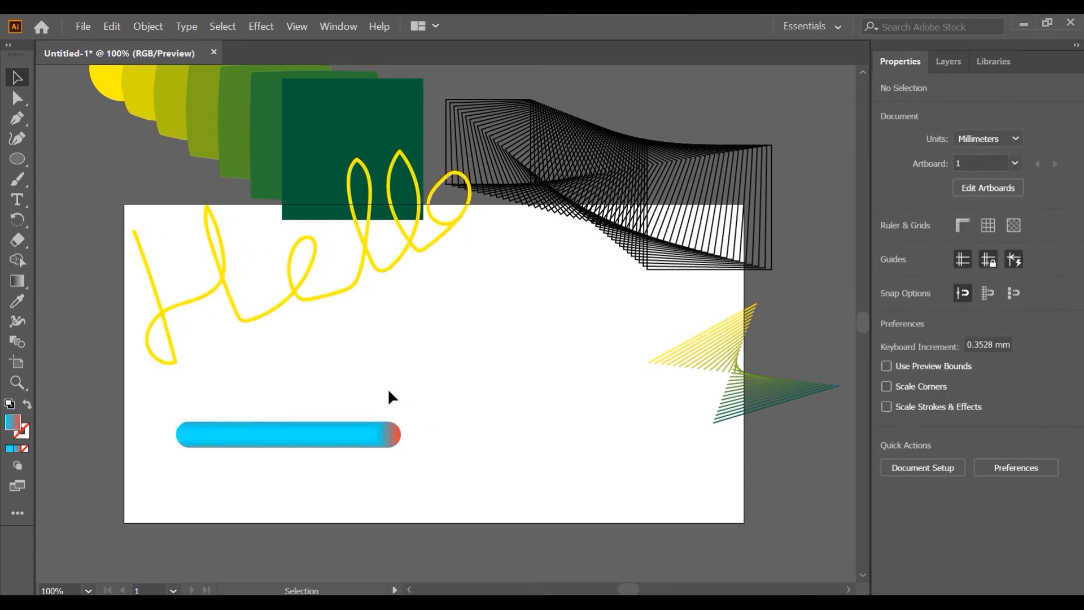
Step: Replace the spine of the gradient circle blend with the yellow Hello path
click(275, 304)
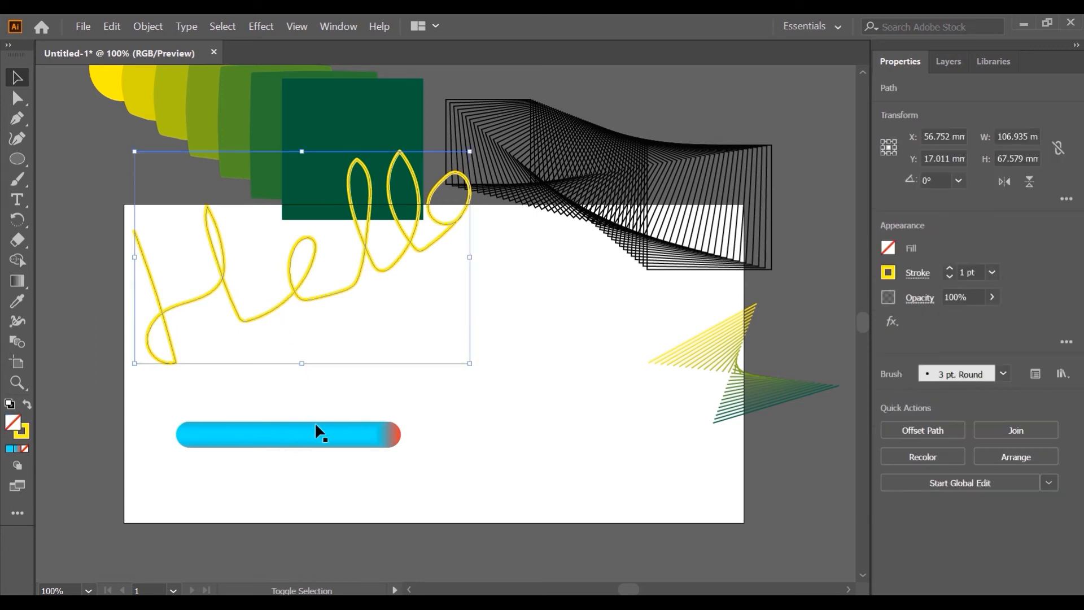
shift+click(319, 434)
click(147, 26)
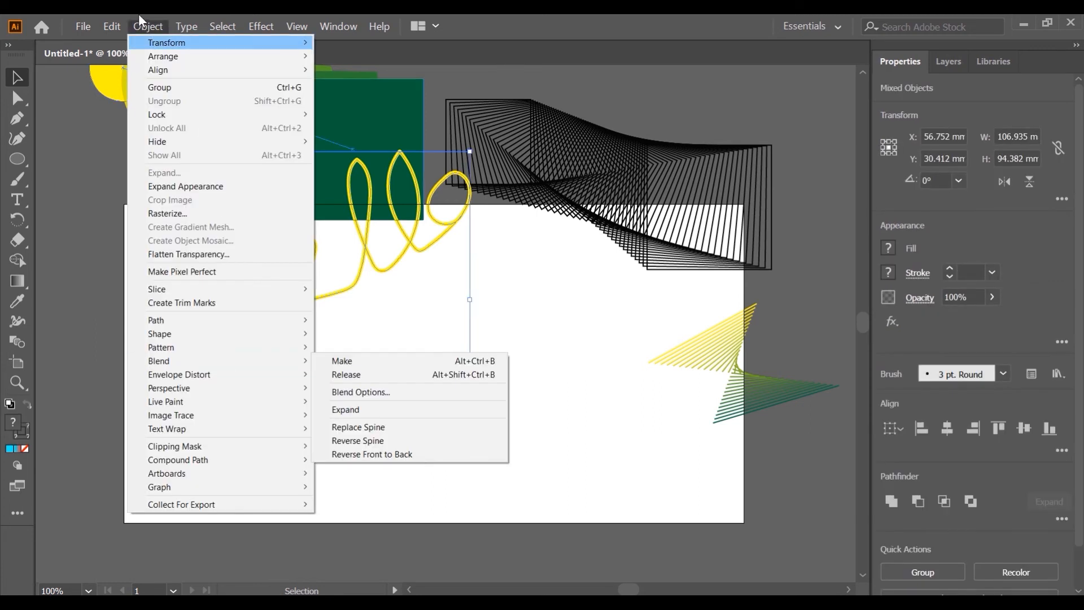
click(140, 24)
click(150, 26)
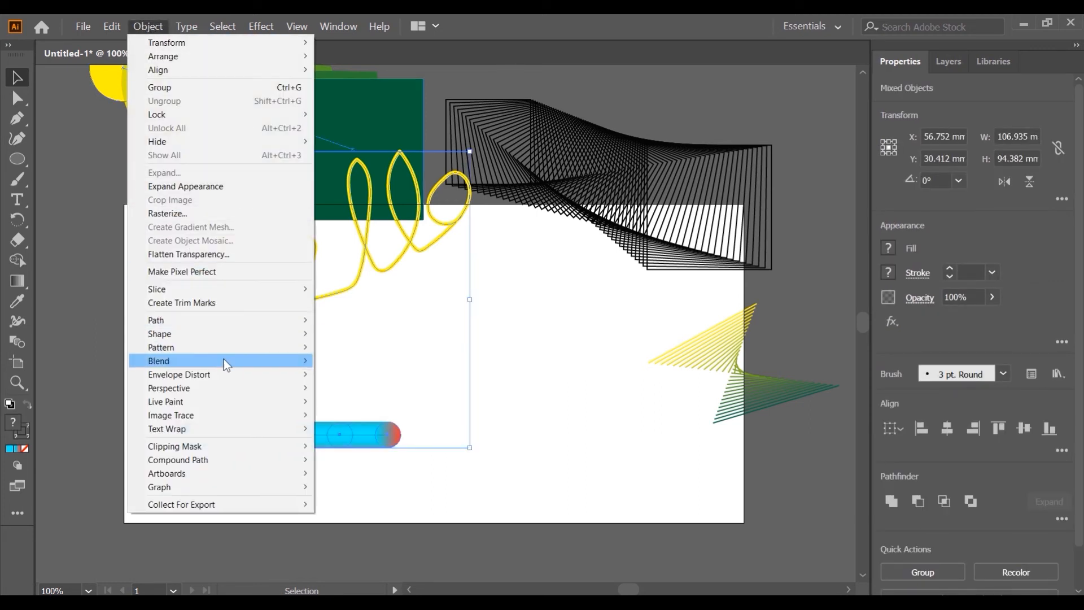
mouse_move(224, 361)
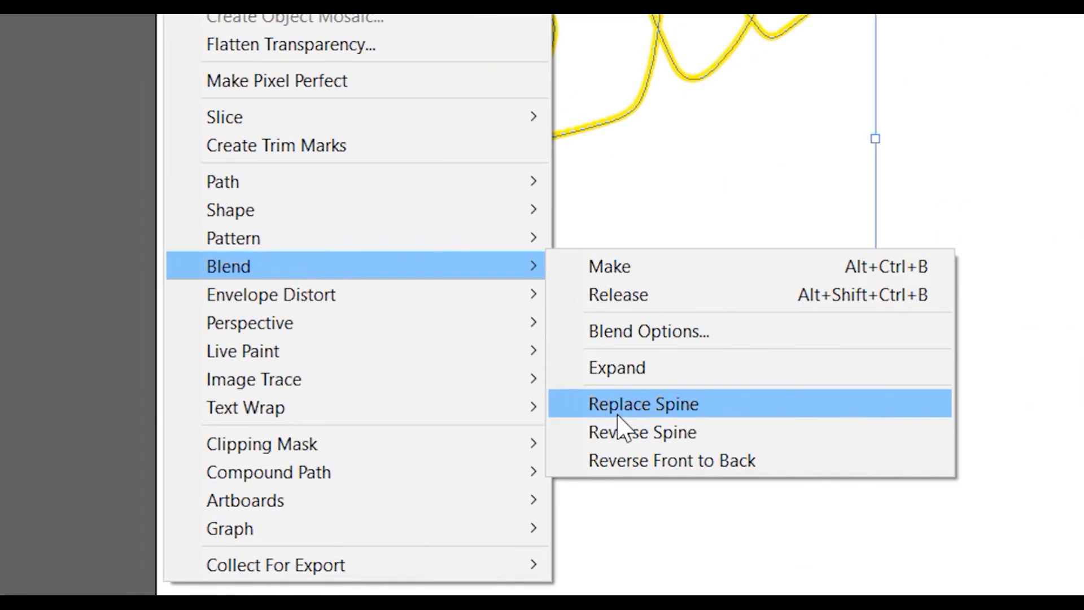
click(619, 416)
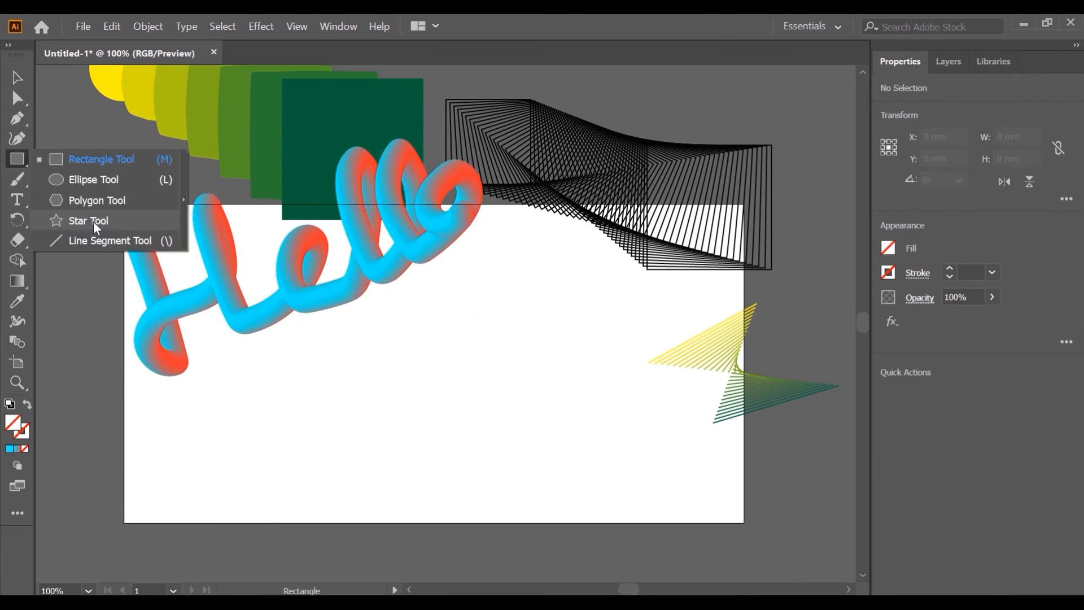
Step: Create a 10-point star with radii of 8.8194 mm and 17.6389 mm below the Hello lettering
click(94, 221)
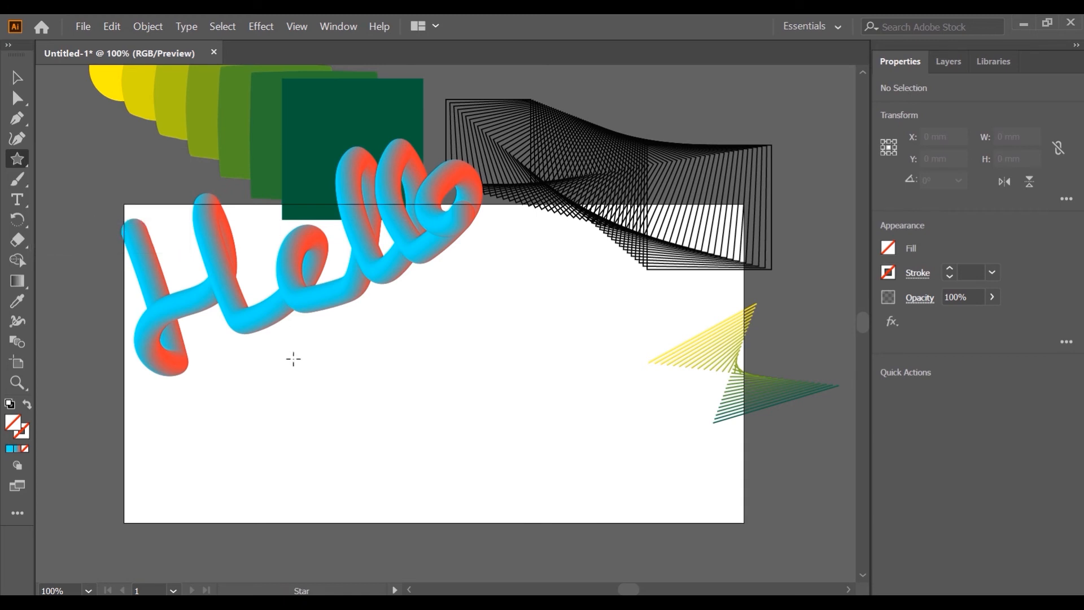
click(354, 371)
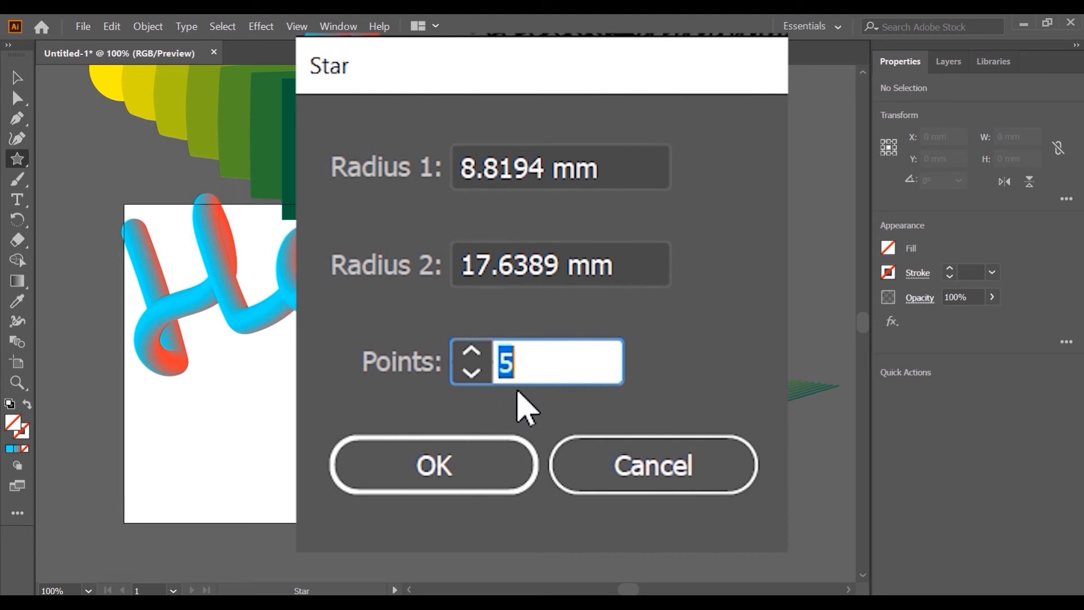
text(10)
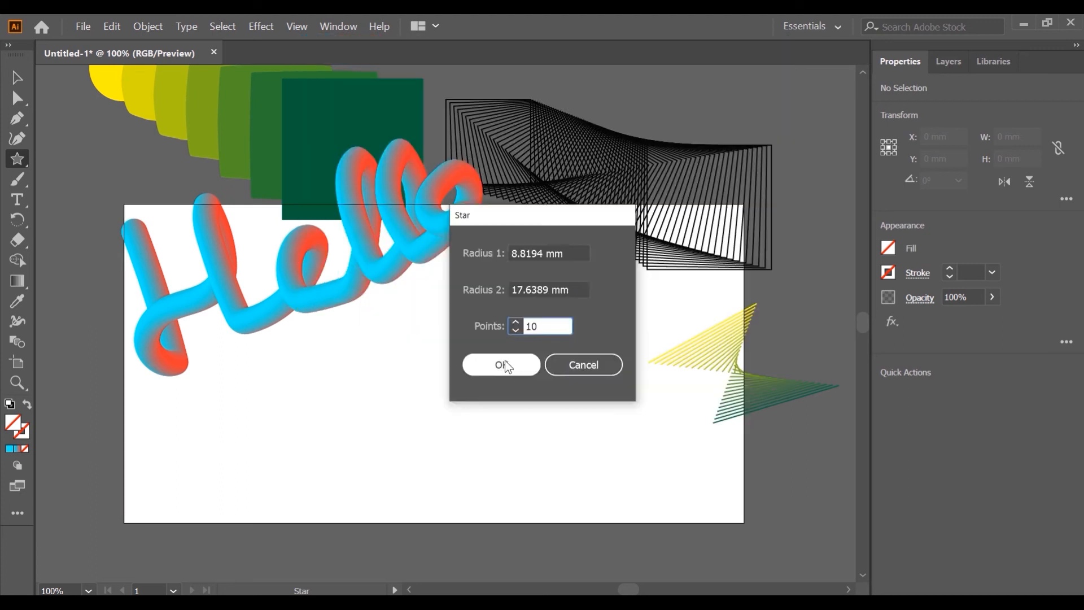
click(503, 365)
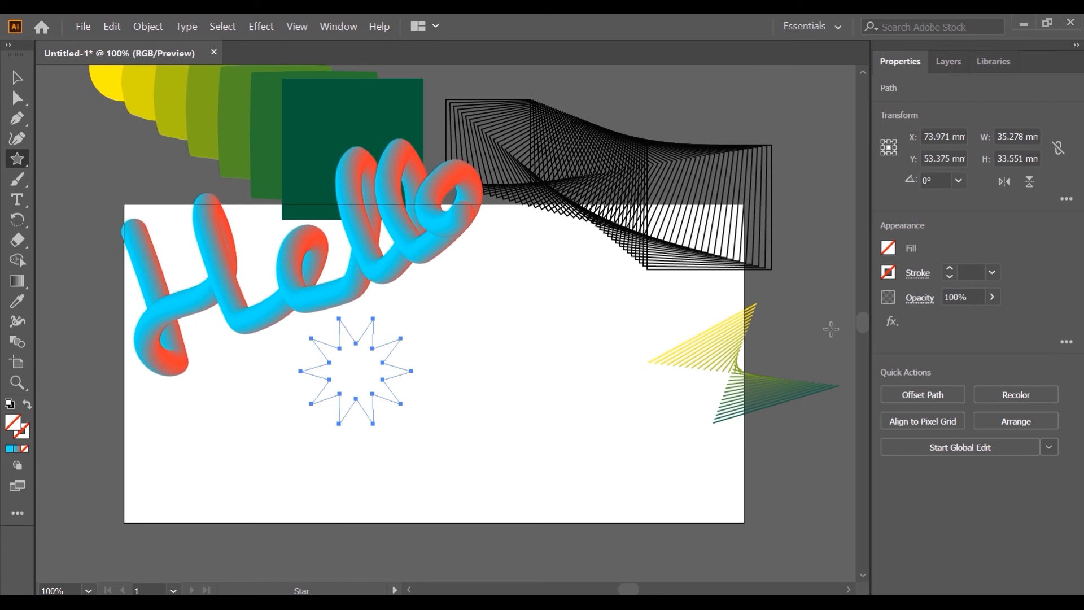
Step: Give the star a 1 pt black stroke and round all of its corners
click(950, 268)
drag(219, 302, 486, 441)
drag(676, 489, 678, 490)
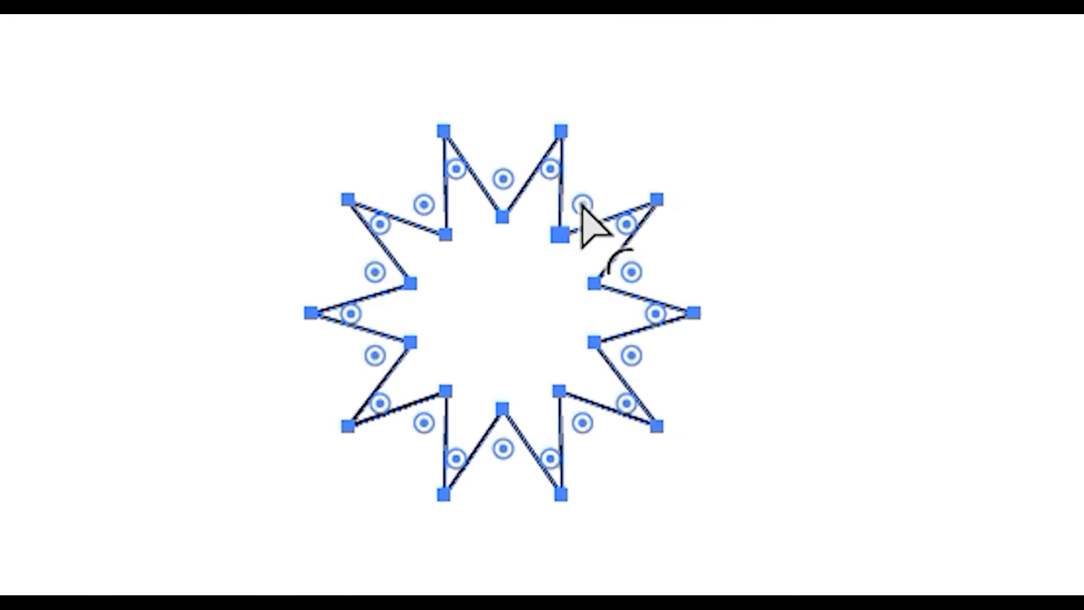
drag(584, 208, 591, 232)
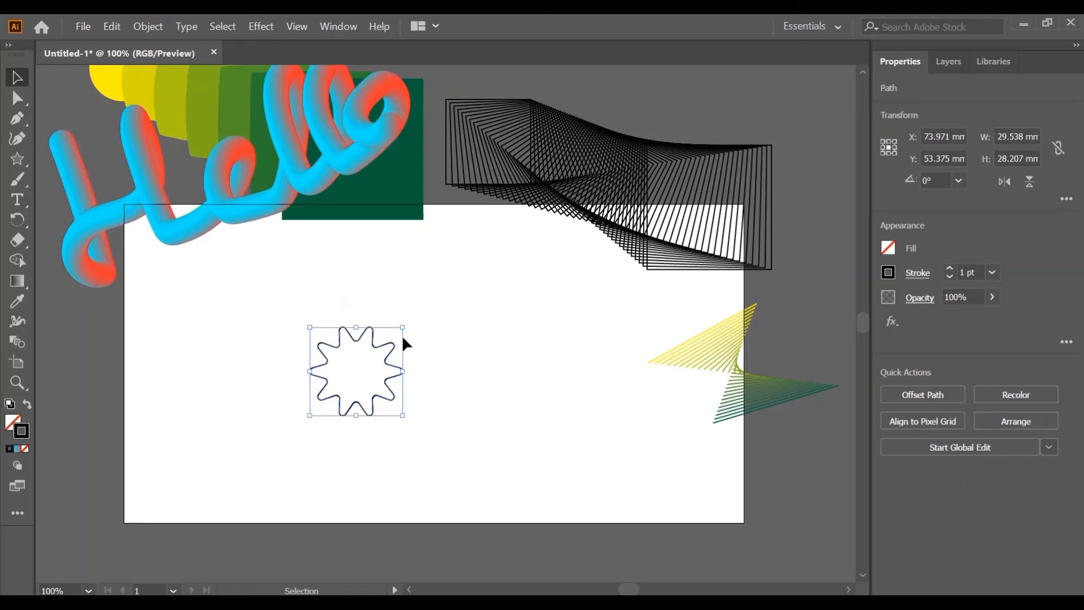
Step: Enlarge the rounded star to about 49 mm wide, move it left, and place a copy about 13 mm wide to its right
drag(404, 328, 564, 280)
drag(473, 319, 247, 346)
drag(369, 357, 458, 395)
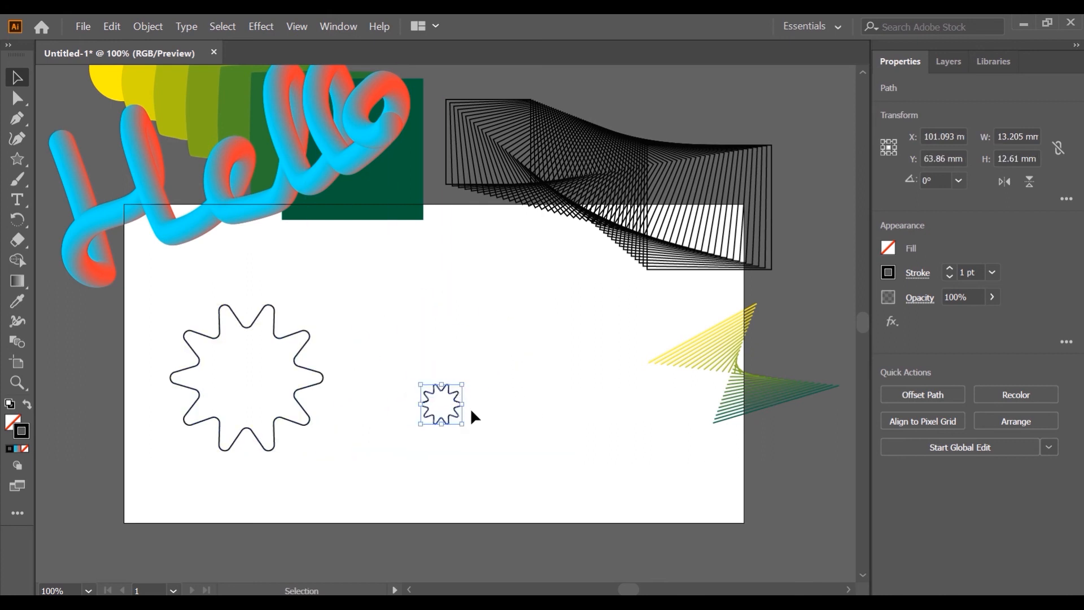
Step: Set the small star's stroke color to cyan and deselect it
click(501, 370)
click(889, 273)
click(812, 335)
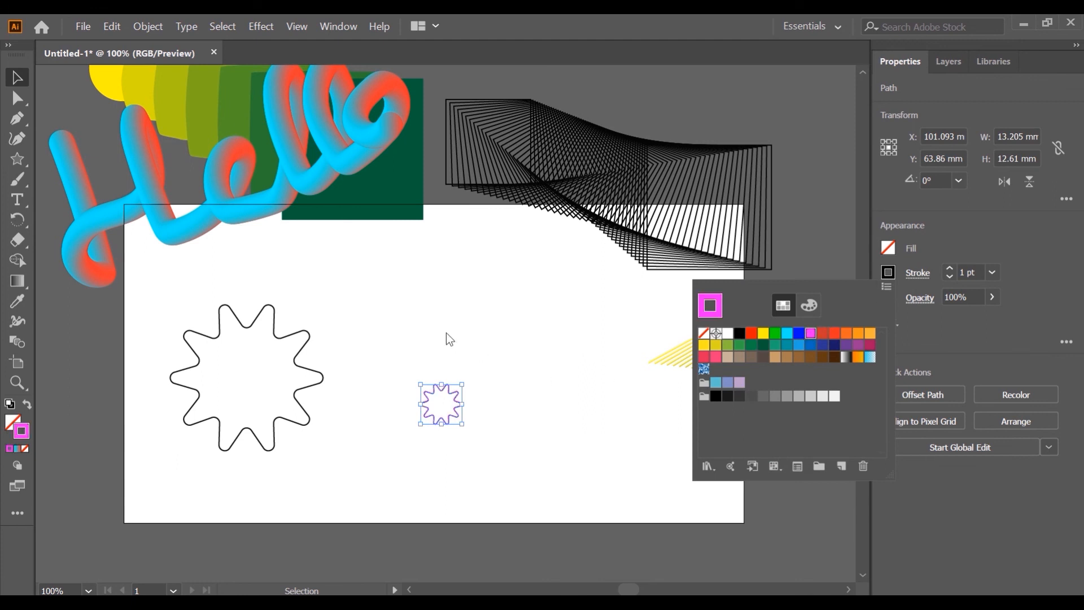
click(891, 275)
click(788, 333)
click(344, 317)
Step: Set the large star's stroke color to orange-red and deselect it
drag(249, 283, 339, 447)
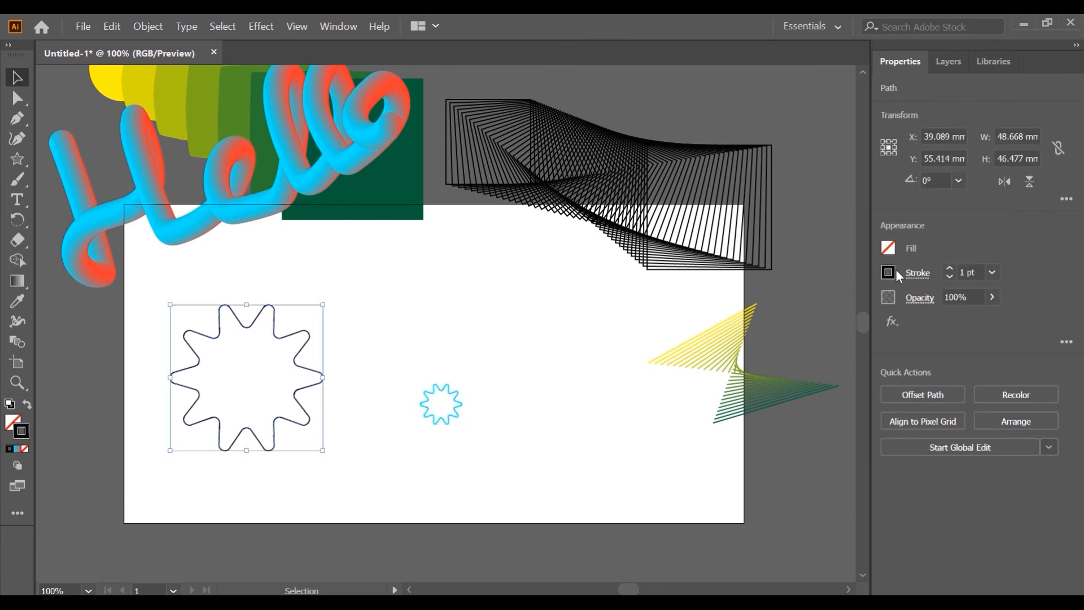
click(896, 275)
click(840, 333)
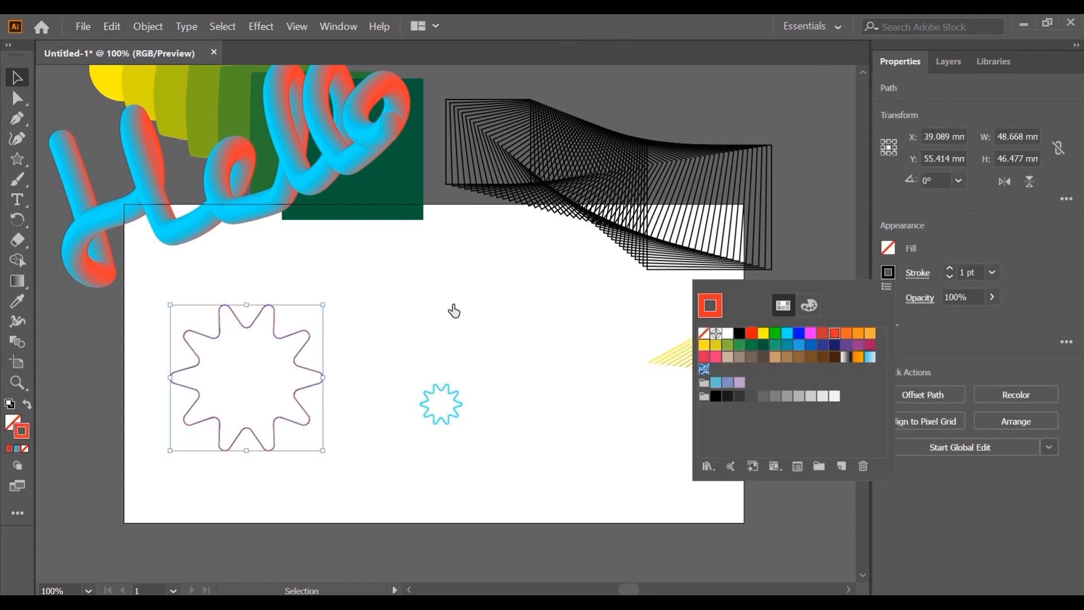
click(372, 323)
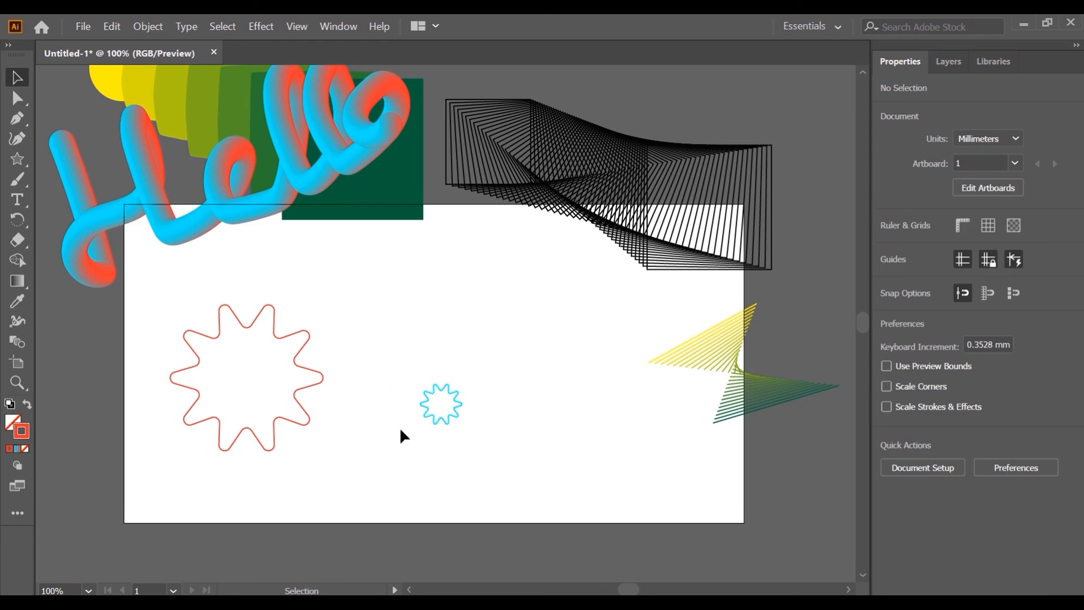
Step: Center the small cyan star inside the large red star and blend the two with the Blend tool
drag(430, 393, 239, 366)
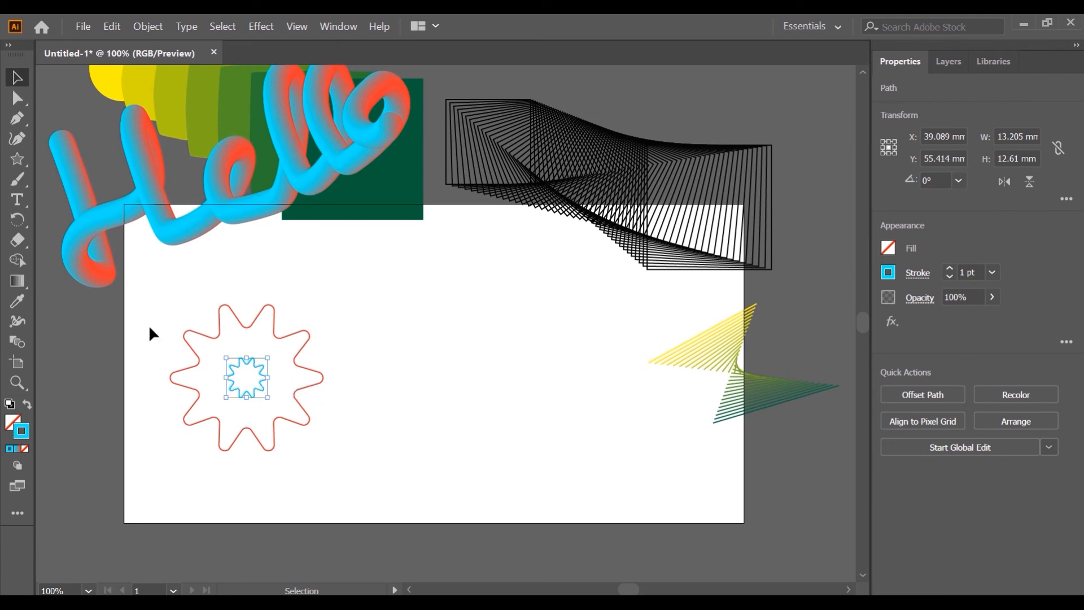
click(17, 342)
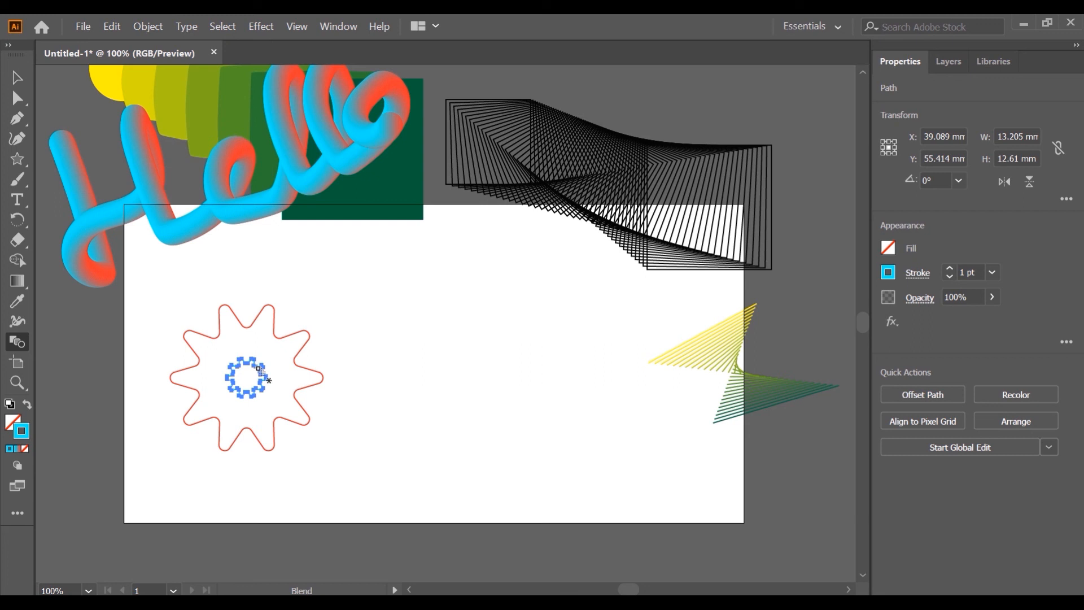
click(278, 340)
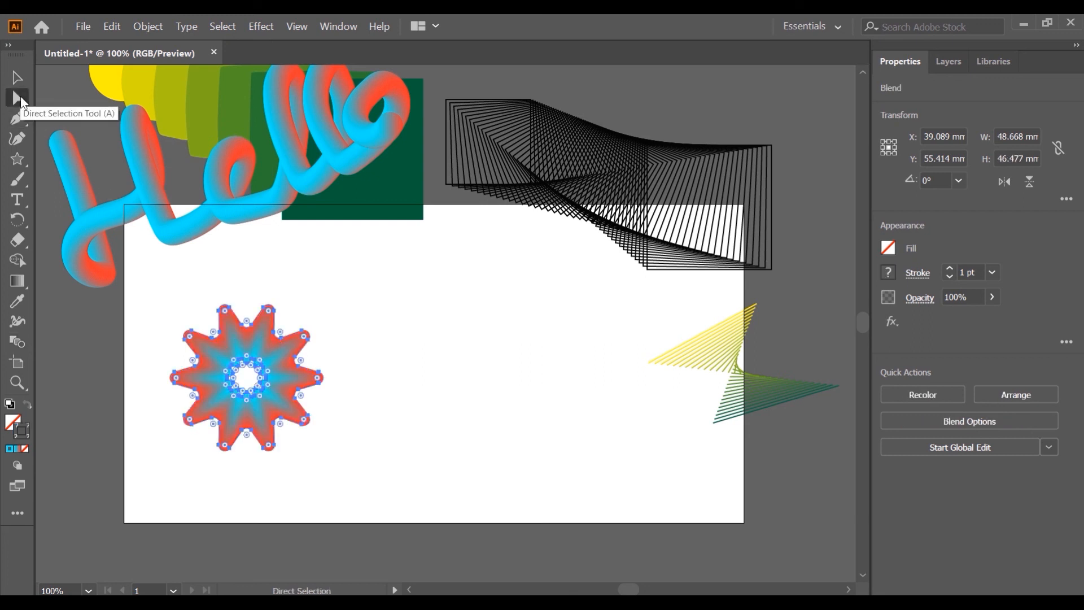
Step: Isolate the star blend for editing and select its inner cyan star
click(17, 77)
click(269, 367)
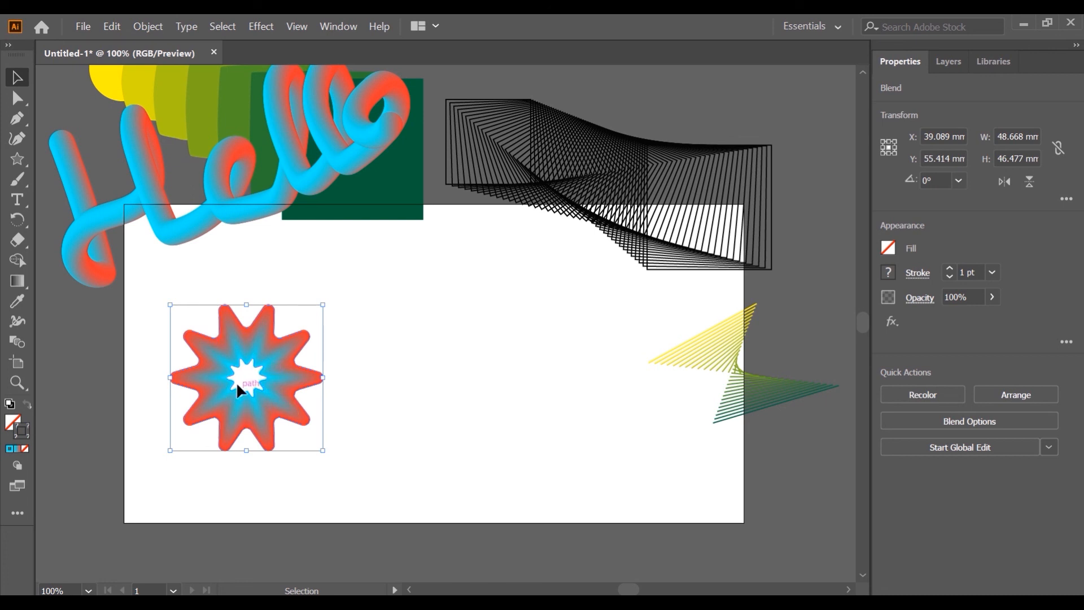
double_click(239, 364)
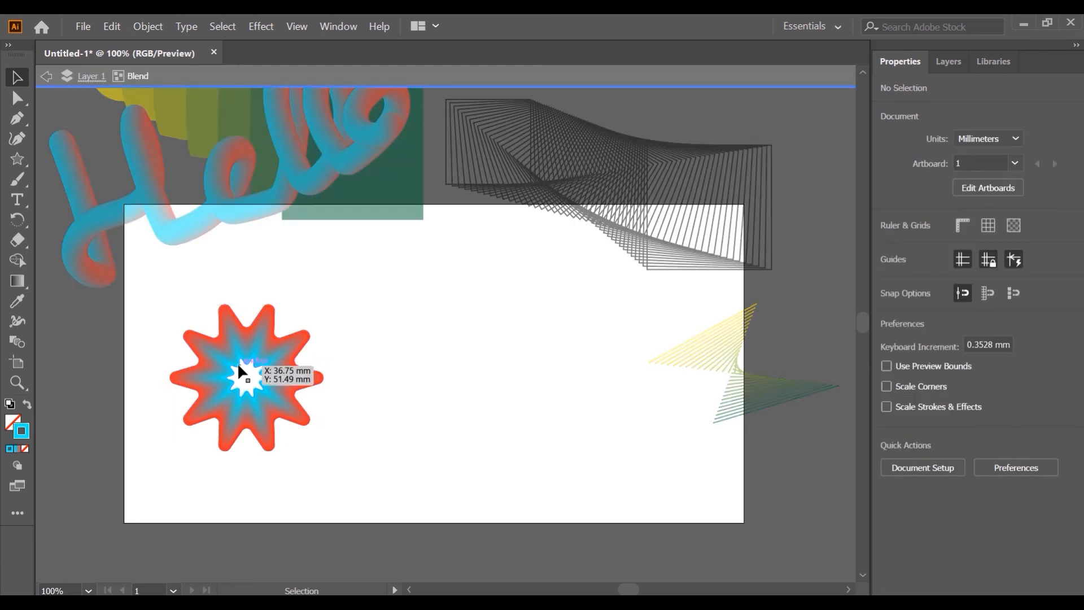
click(239, 364)
Step: Try moving the inner cyan star out beyond the red star's upper-right side, and undo the move
drag(239, 365, 391, 333)
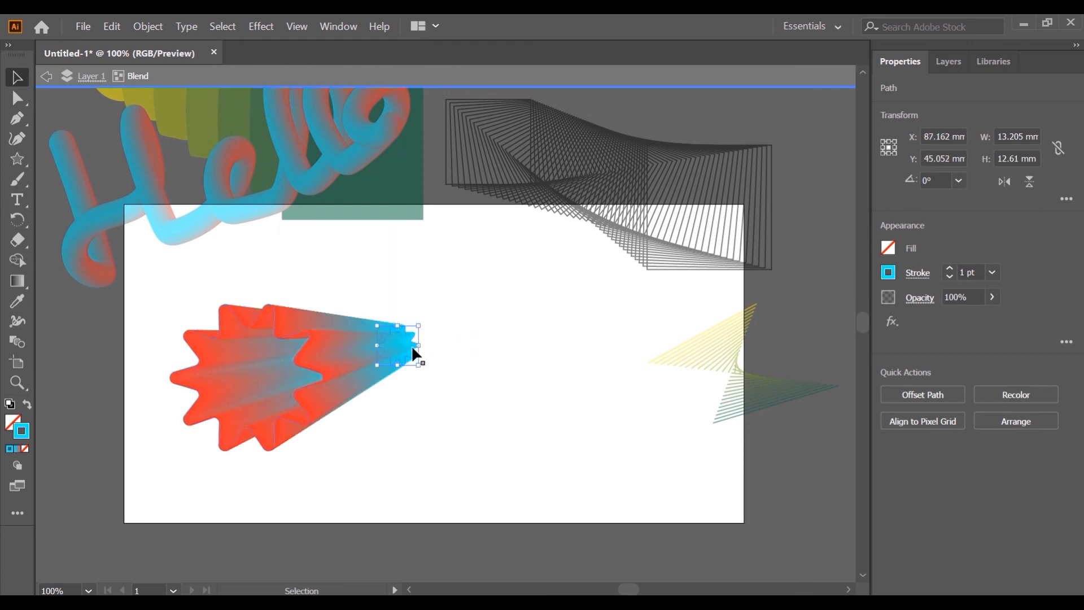
key(ctrl+z)
key(ctrl+z)
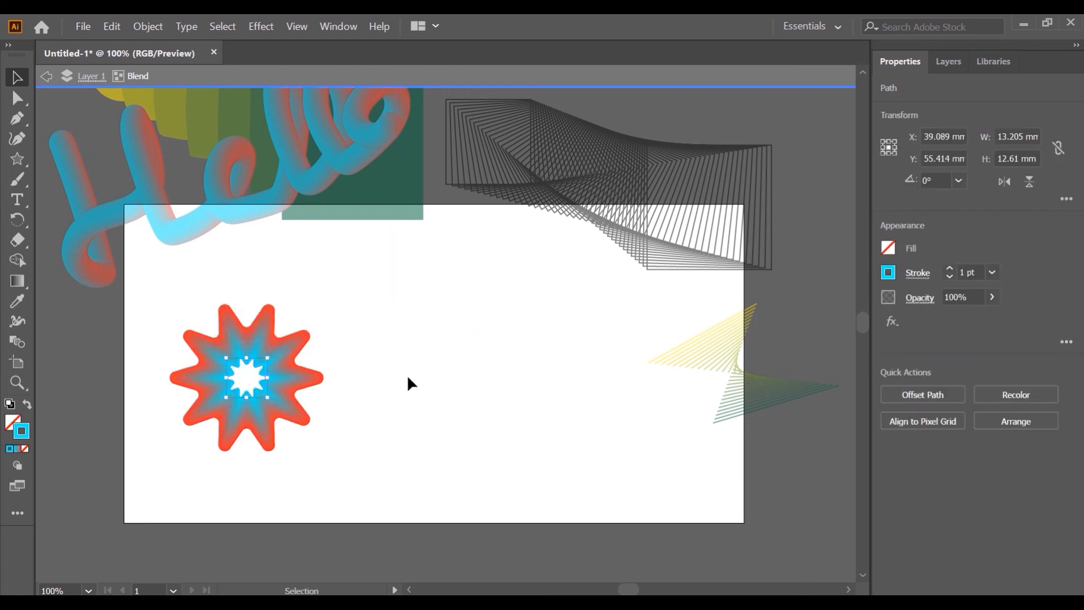
Step: Try drawing a straight spine with the Pen tool from a point to the upper right of the star blend to its center
click(257, 315)
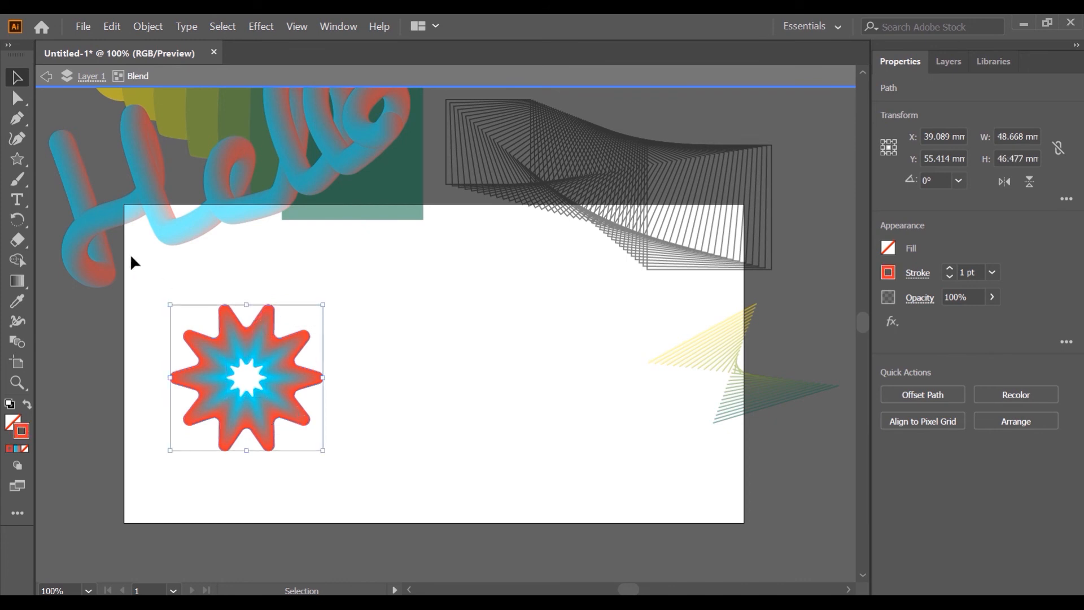
click(17, 119)
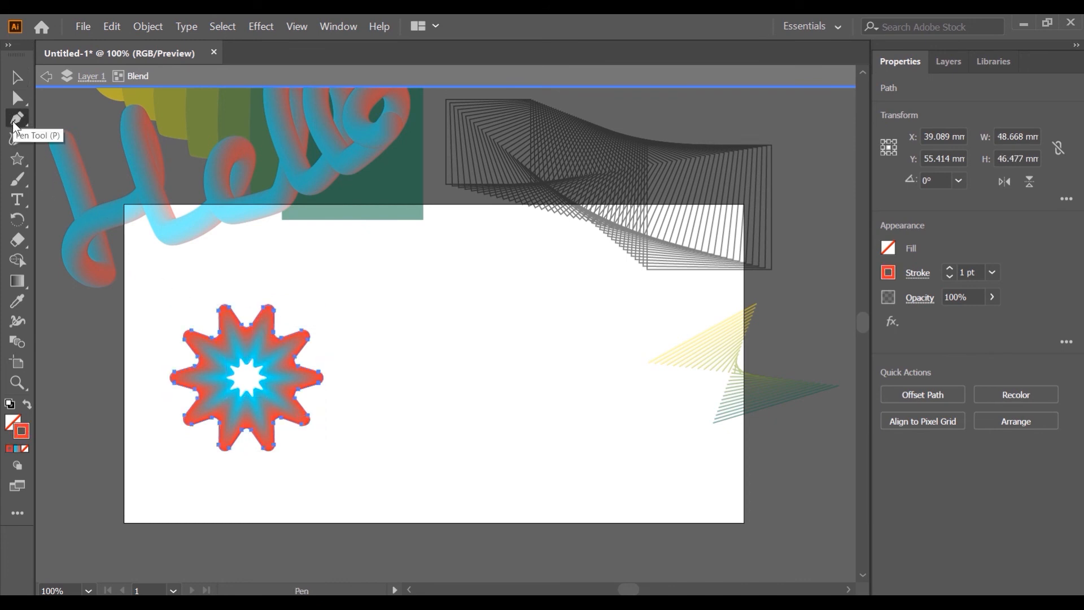
click(397, 305)
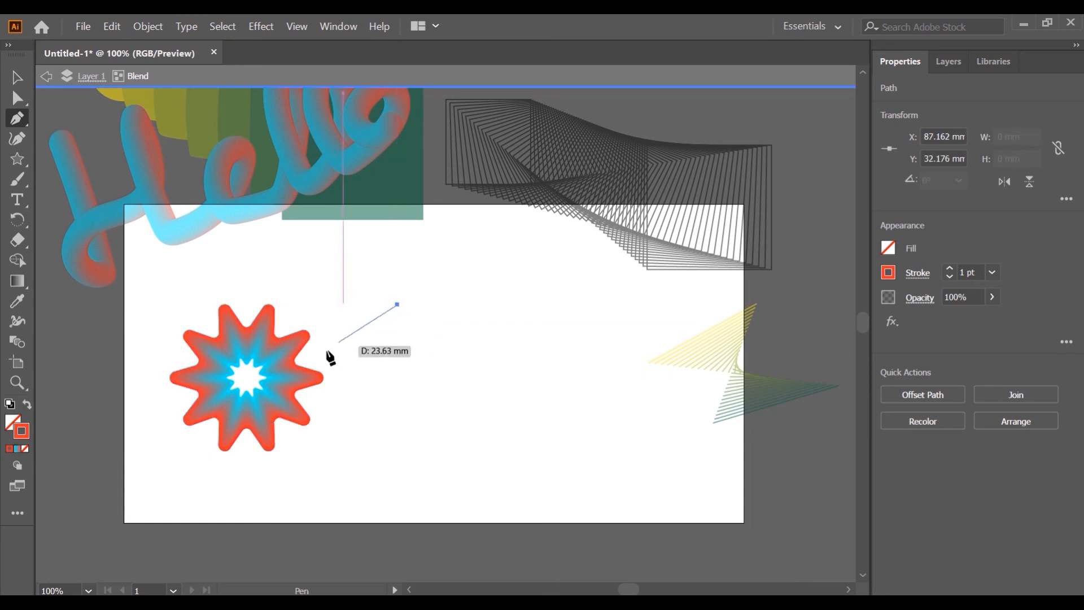
click(247, 378)
click(307, 379)
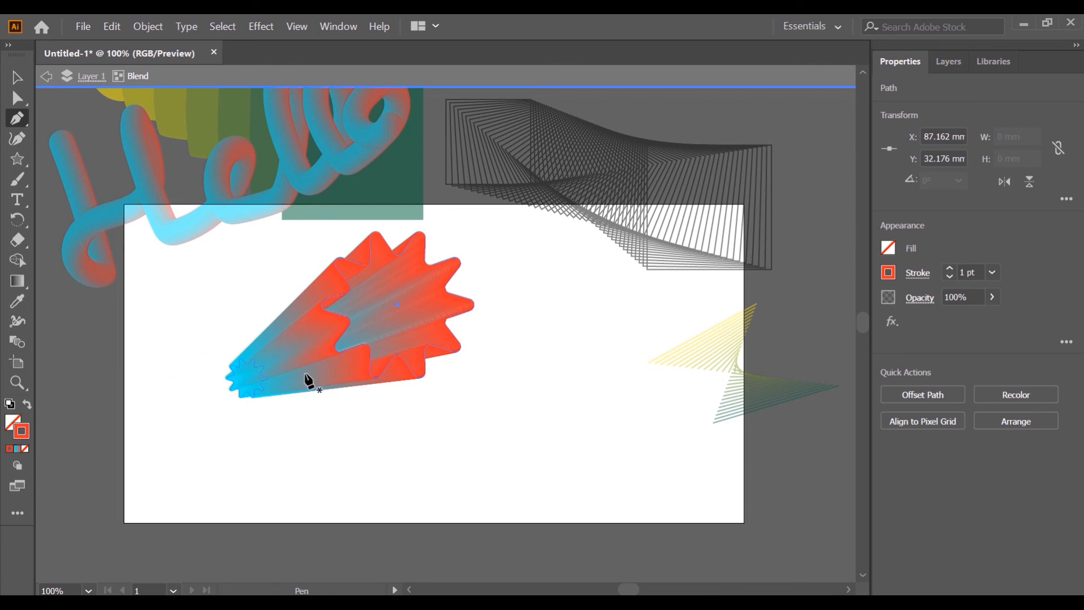
Step: Draw a curved spine with the Pen tool from a point about 54 mm to the upper right of the blend to its center
click(397, 300)
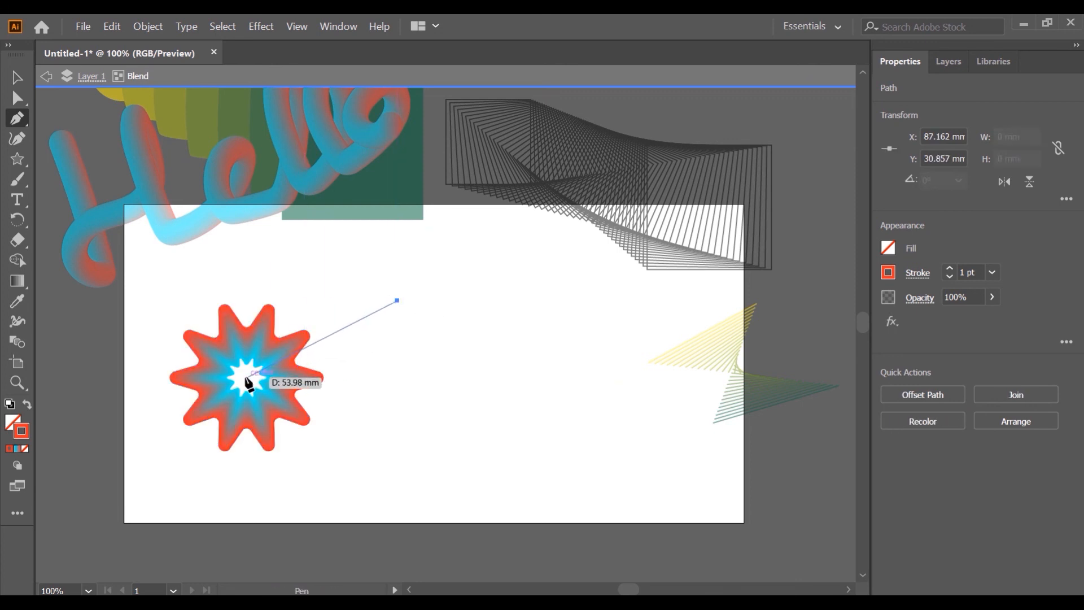
drag(247, 377, 195, 446)
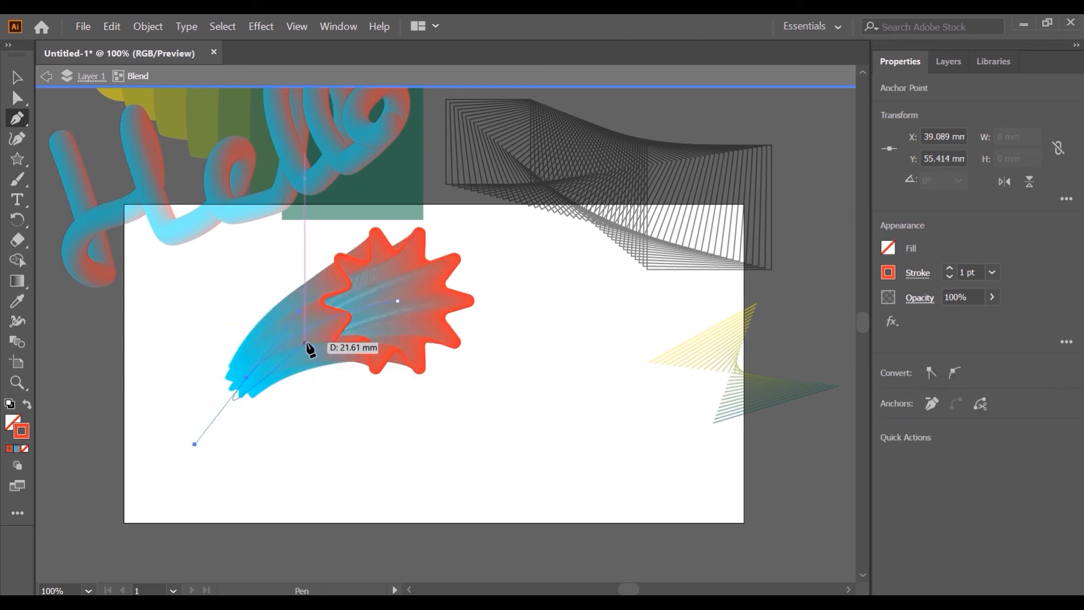